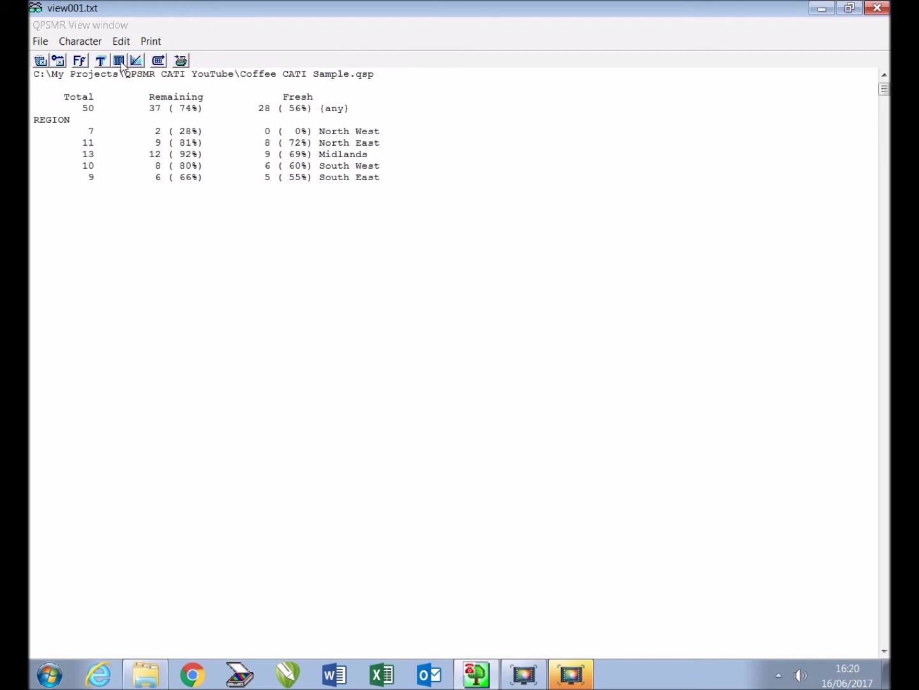
Step: Copy the regional sample summary, close its view, and list the serial details for Coffee CATI Sample.asc
left_click(120, 62)
left_click(876, 9)
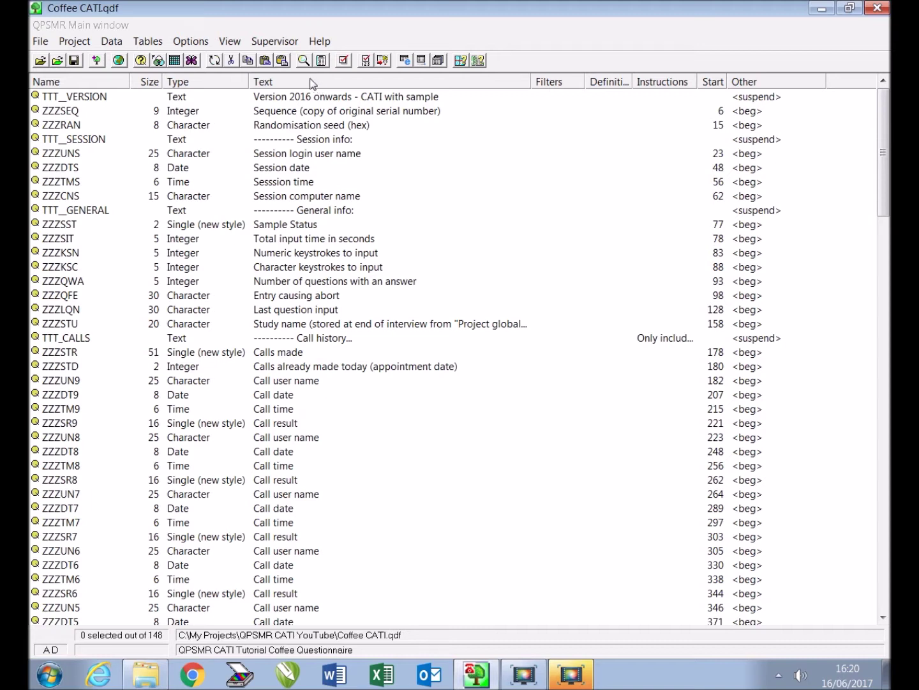
left_click(287, 44)
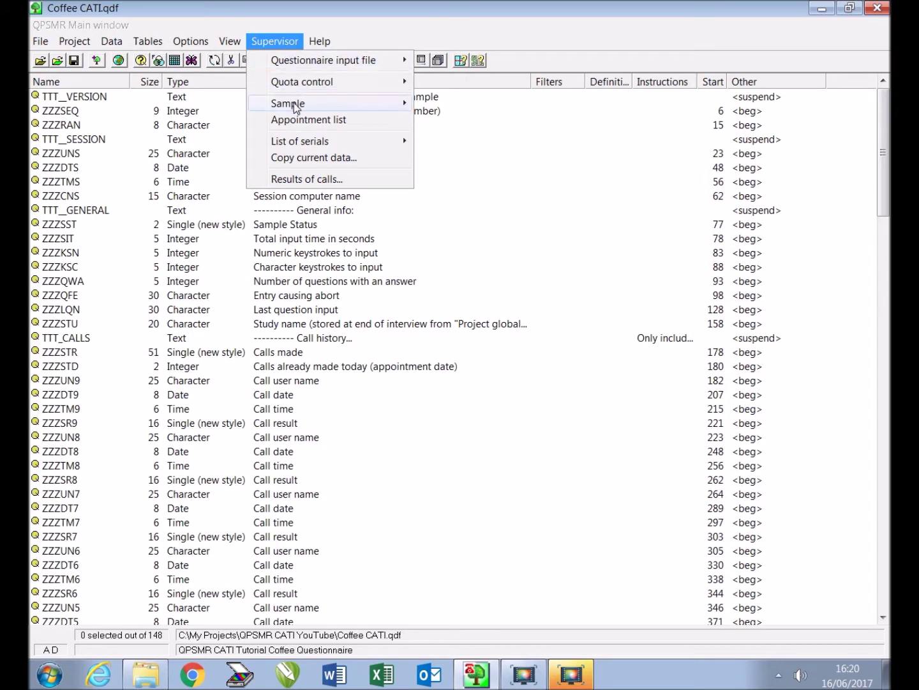
mouse_move(317, 107)
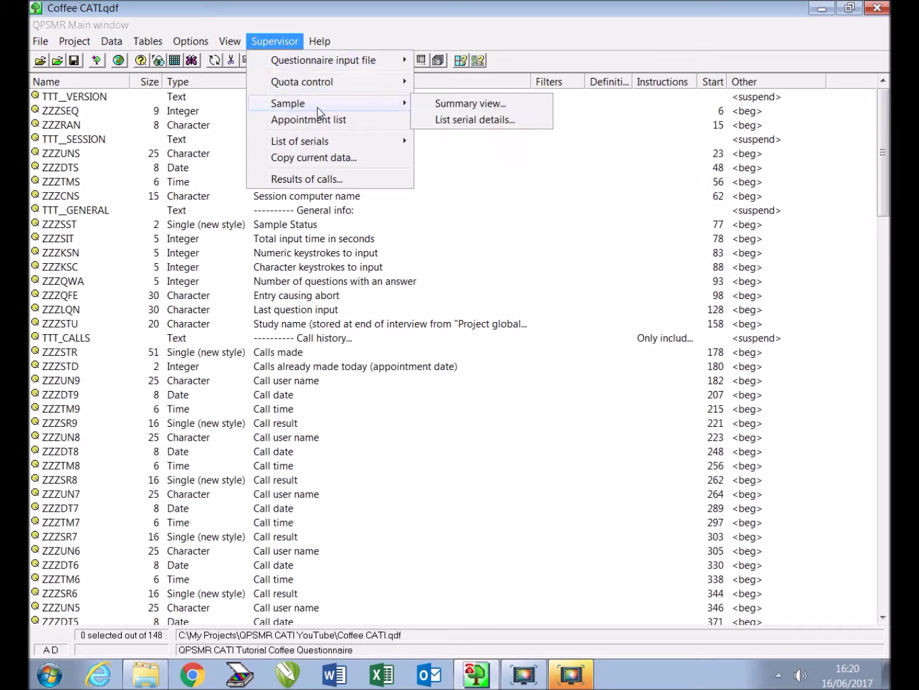
left_click(455, 124)
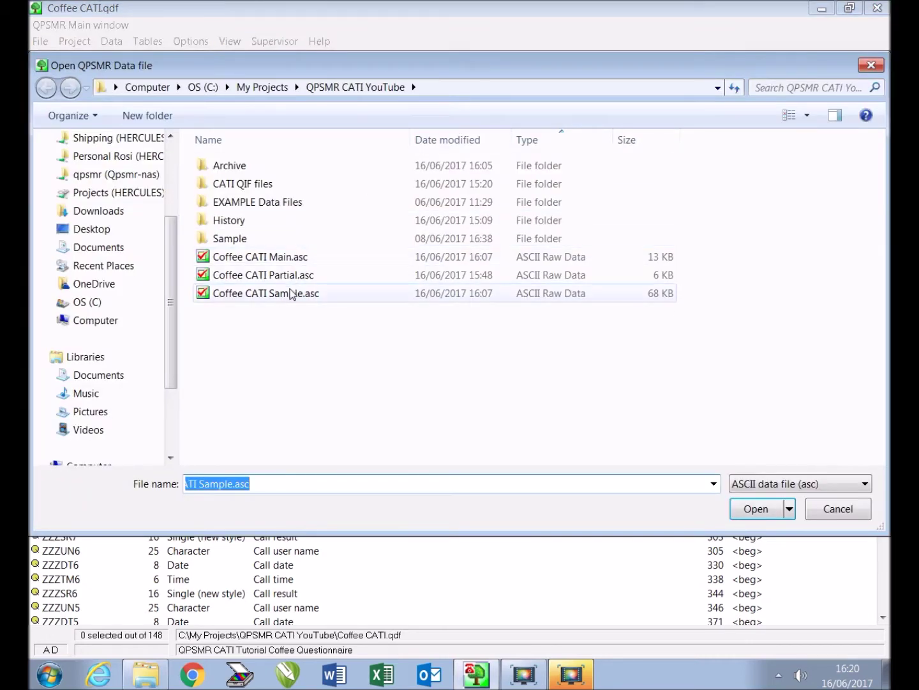
left_click(338, 294)
left_click(744, 509)
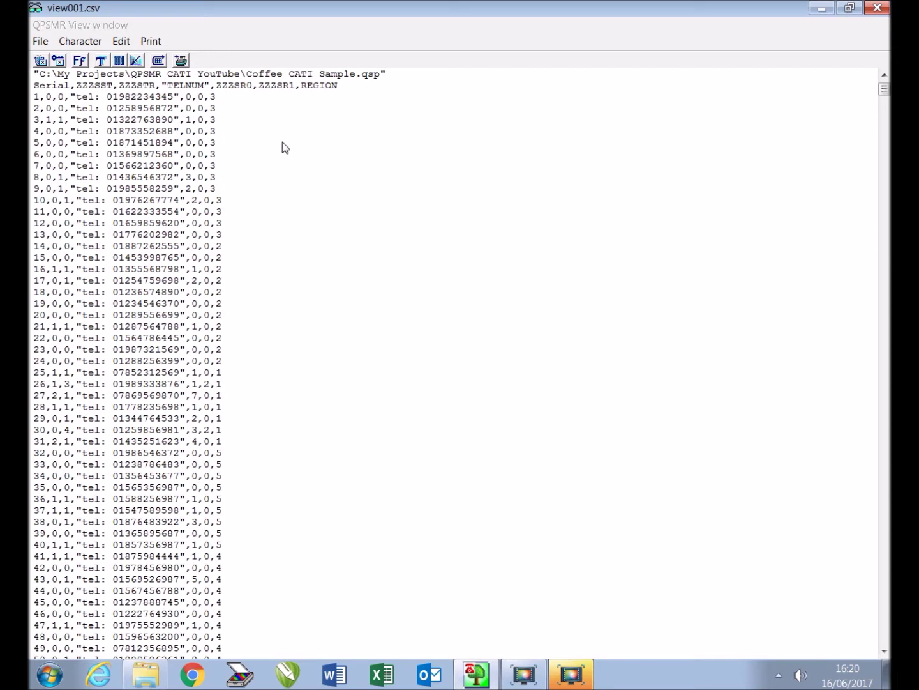
Step: Copy the serial details listing to the clipboard and paste it into cell A1 of a new Excel workbook
left_click(120, 62)
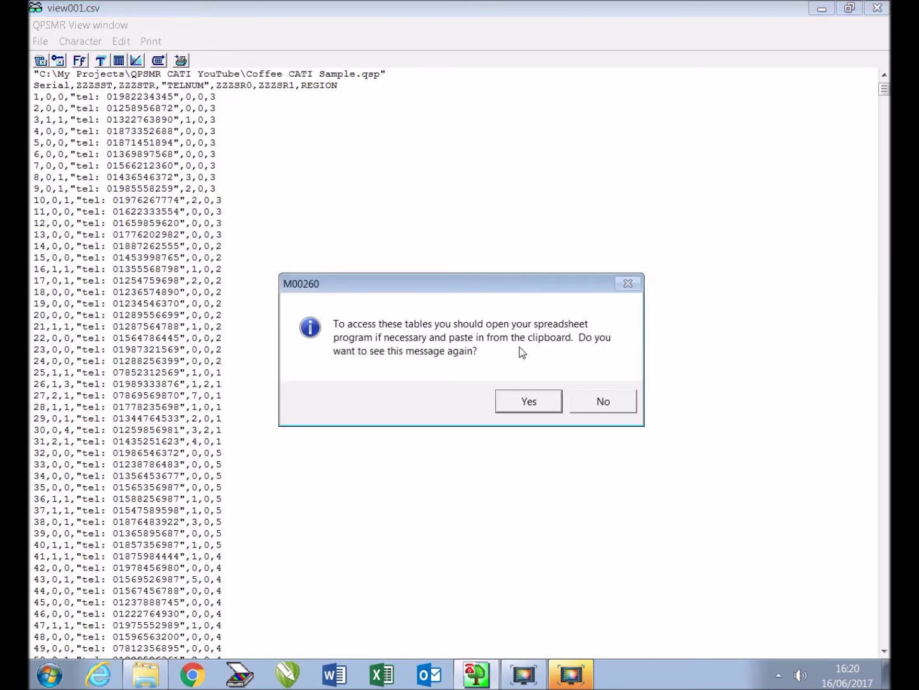
left_click(535, 412)
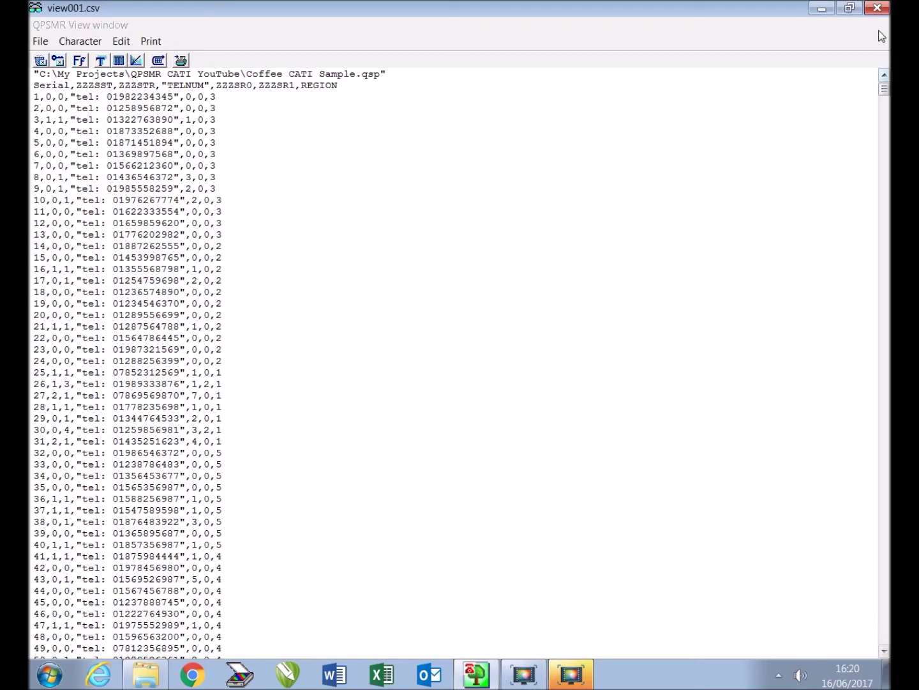
left_click(878, 8)
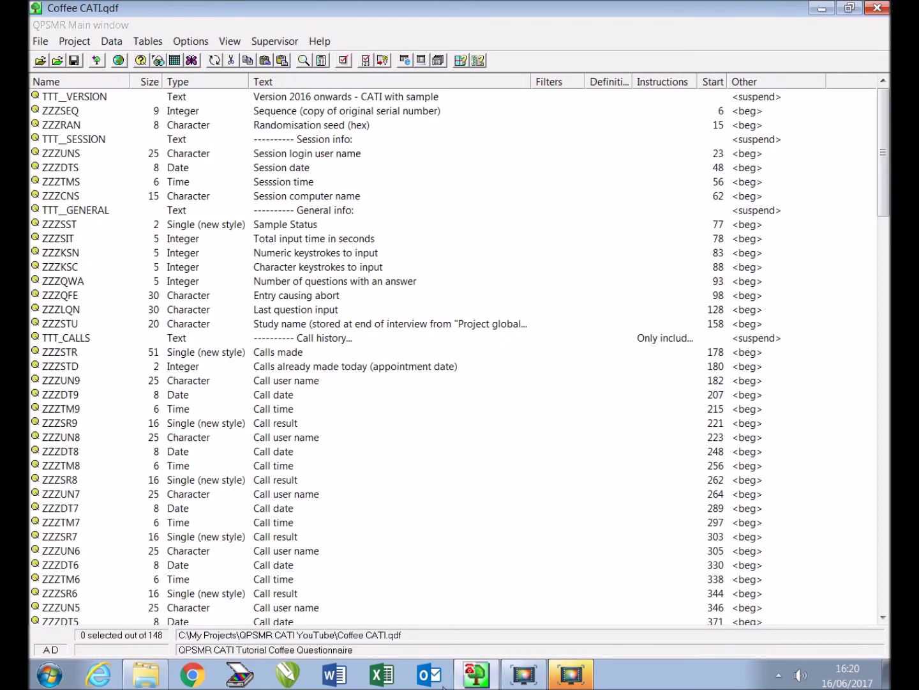
left_click(383, 676)
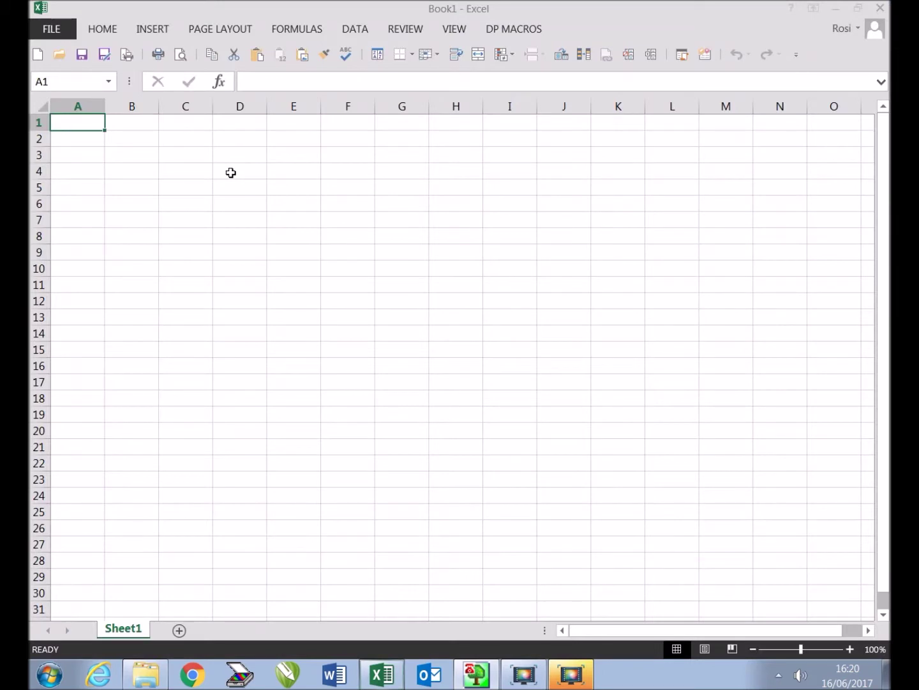
right_click(68, 124)
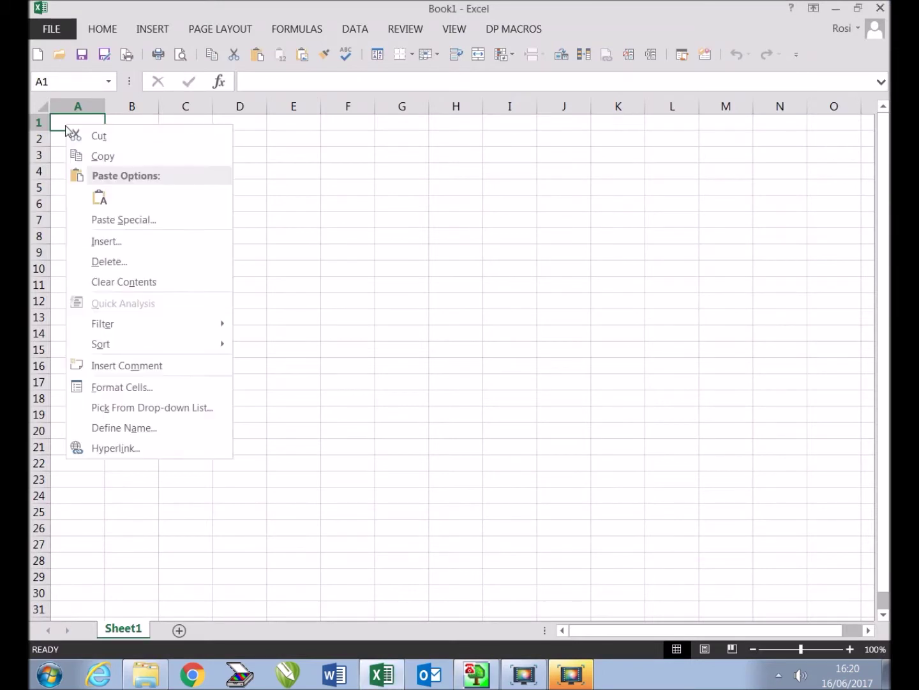
left_click(99, 201)
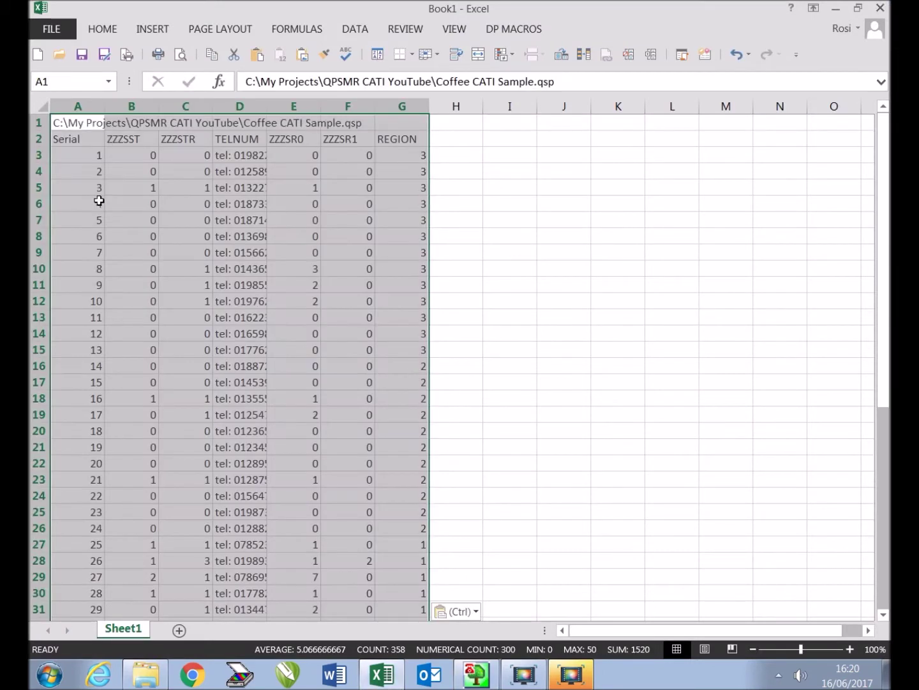
Step: Examine the sample status (ZZZSST) and calls made (ZZZSTR) columns, including the codes for serials 3, 26 and 27
left_click(152, 103)
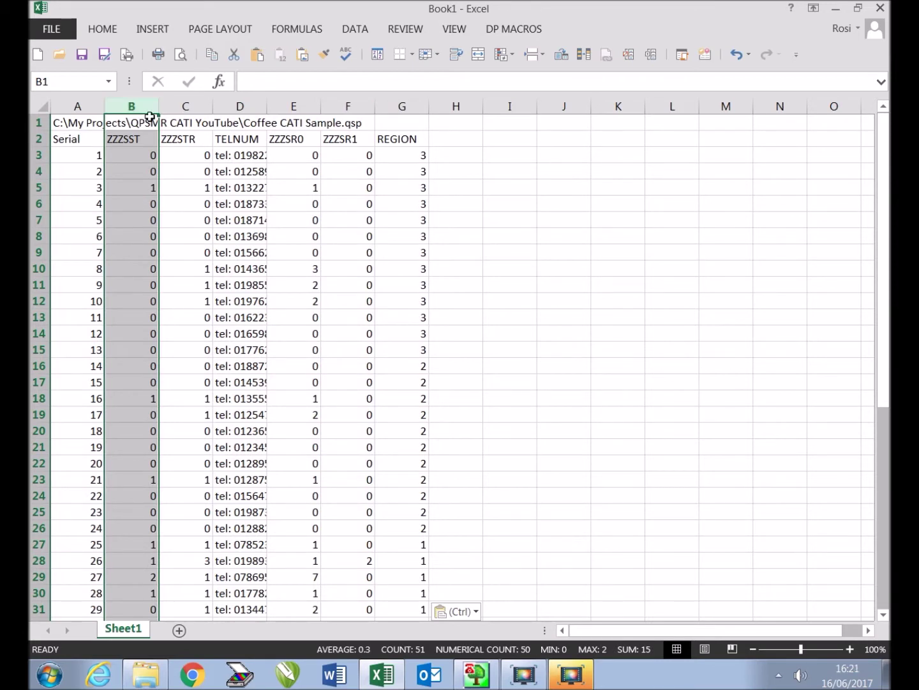
left_click(147, 172)
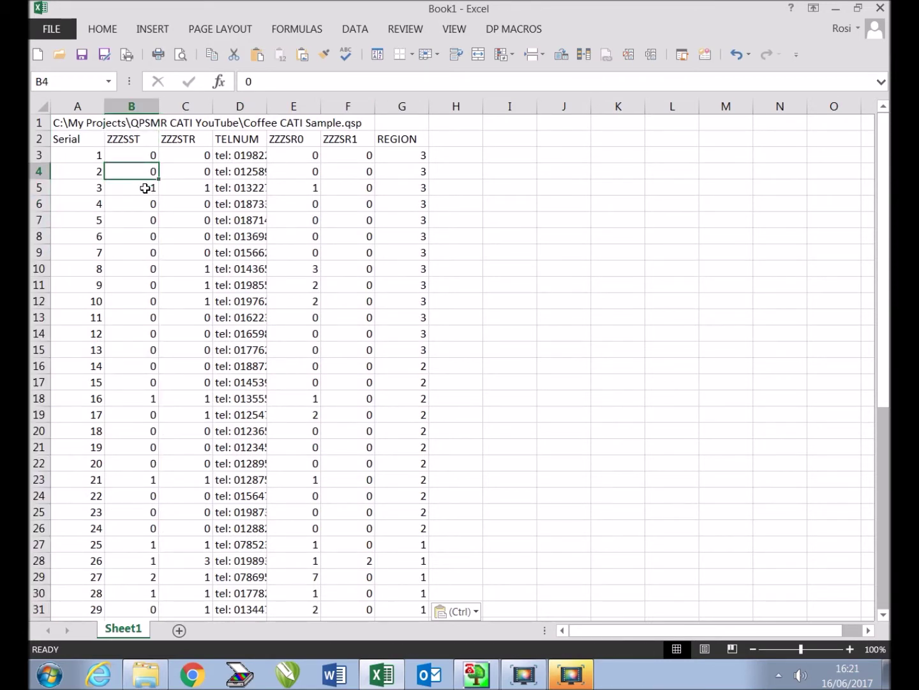
left_click(146, 188)
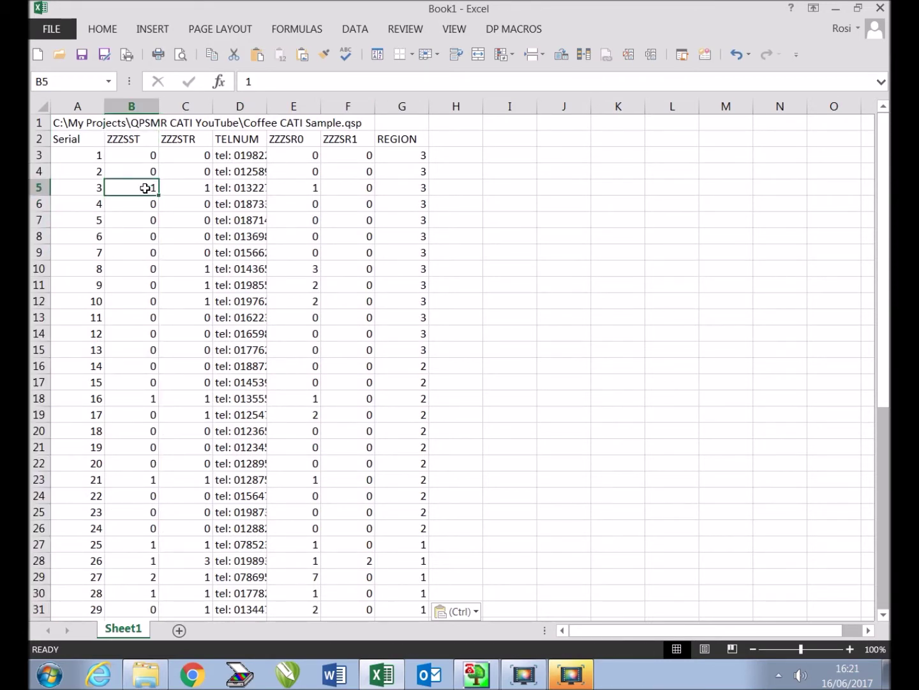
left_click(136, 578)
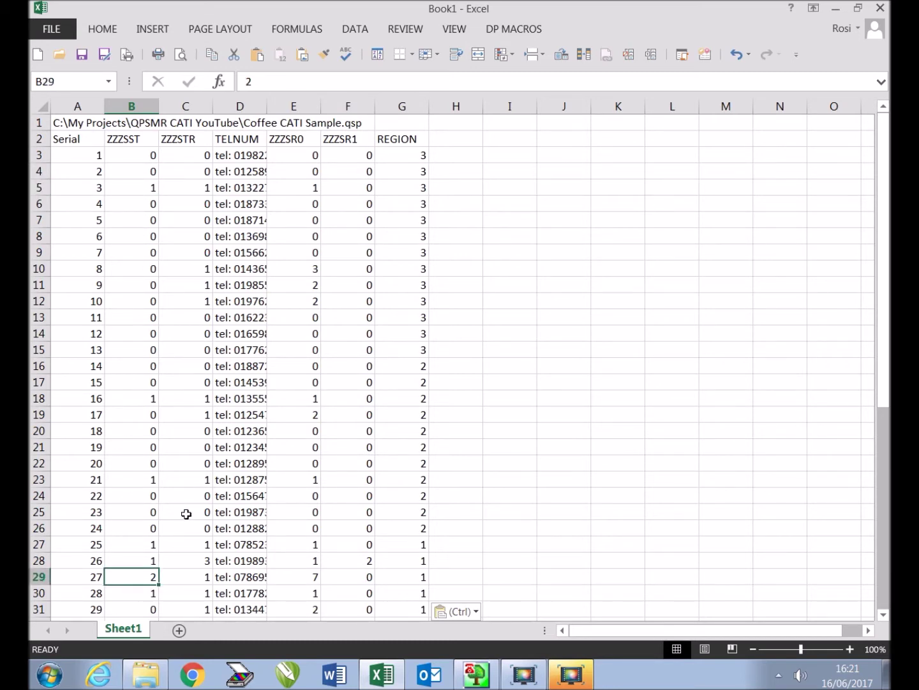
left_click(194, 101)
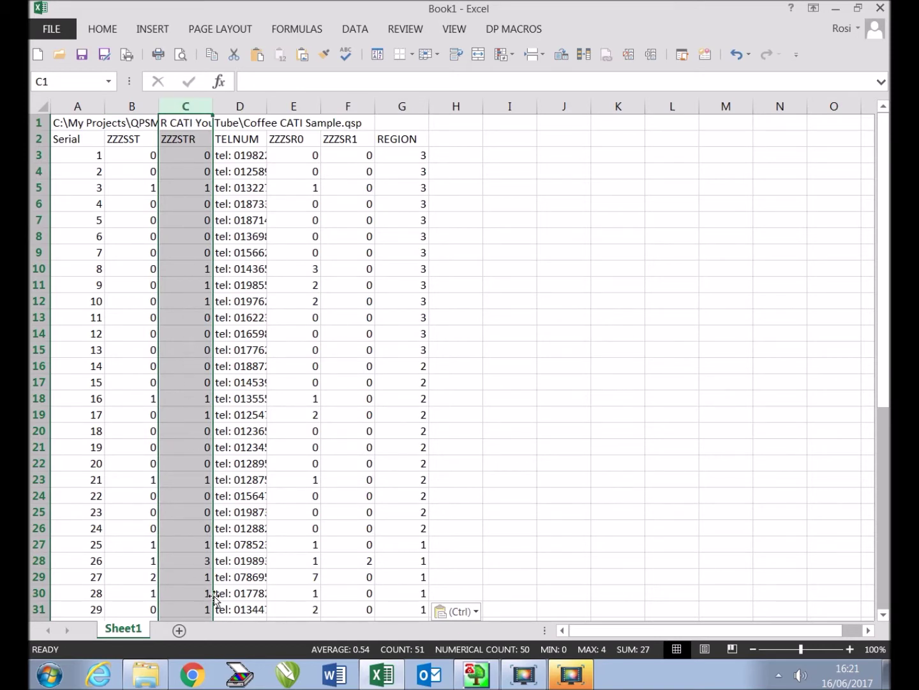
left_click(197, 561)
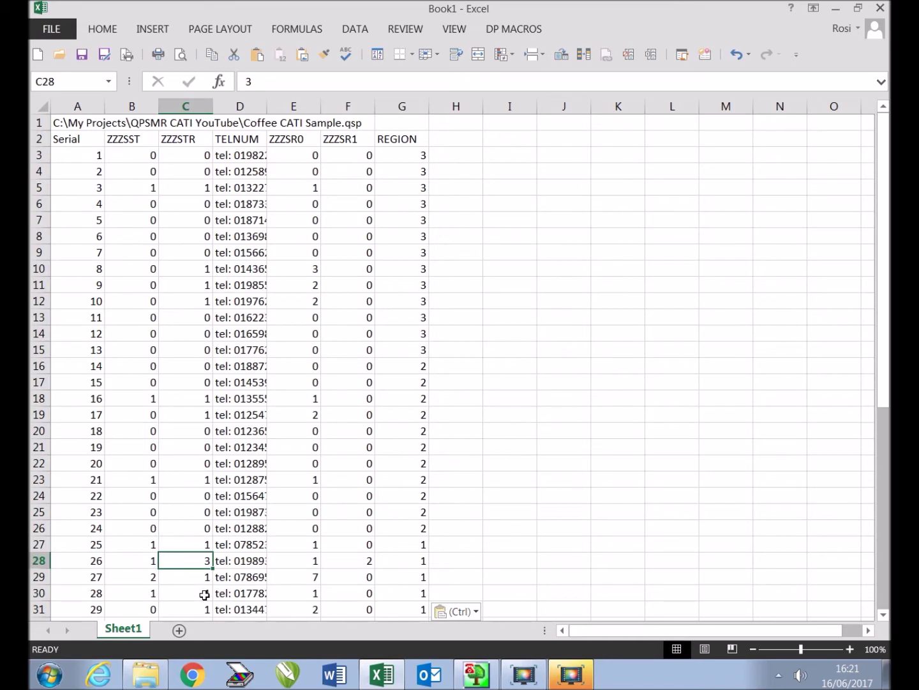
Step: Fit the TELNUM column to view it with ZZZSR0, ZZZSR1 and REGION, and close the workbook without saving
double_click(267, 108)
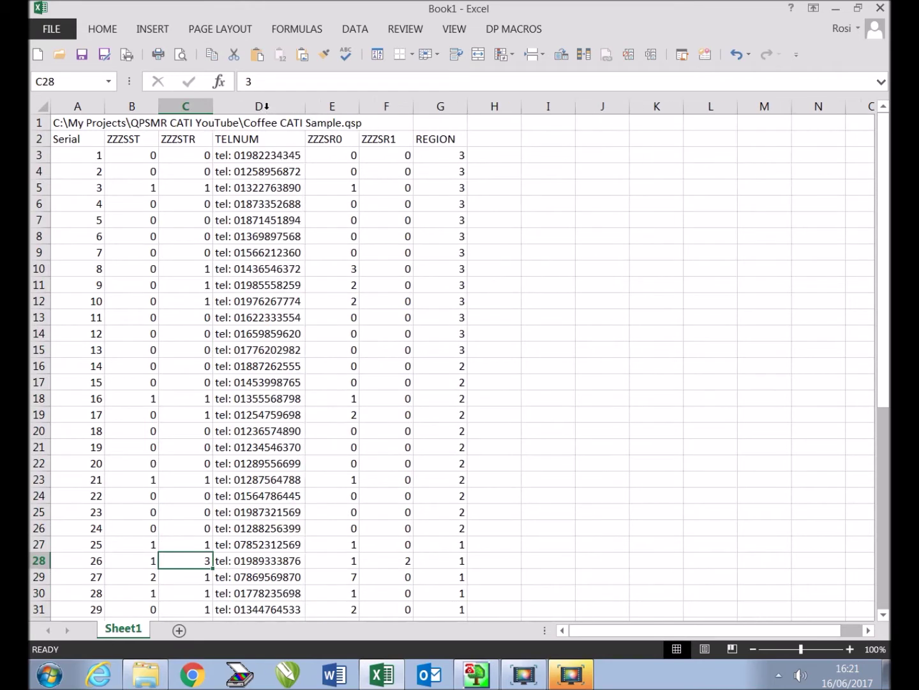
left_click(343, 102)
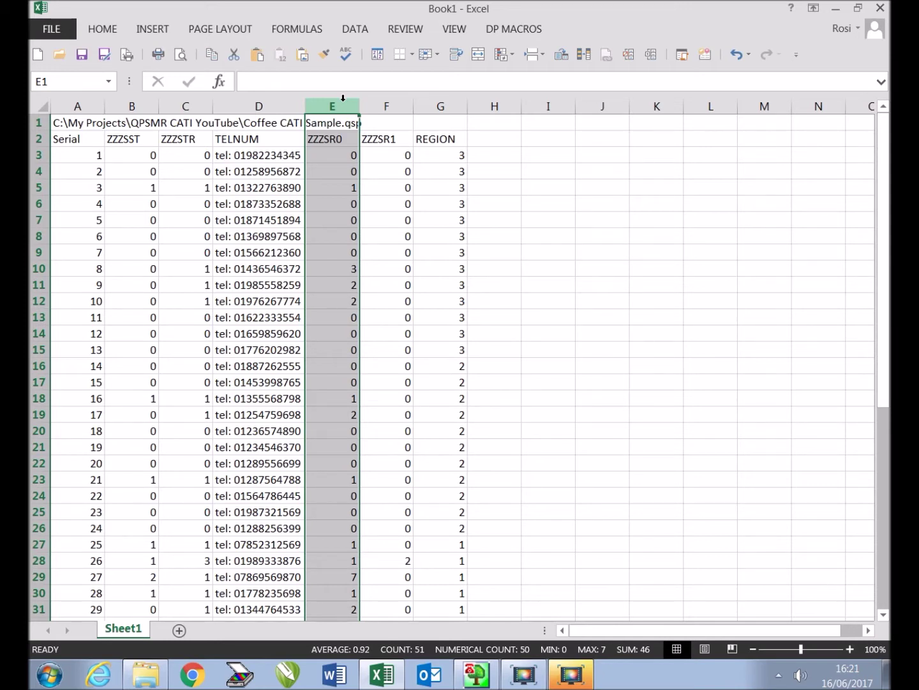
left_click(392, 103)
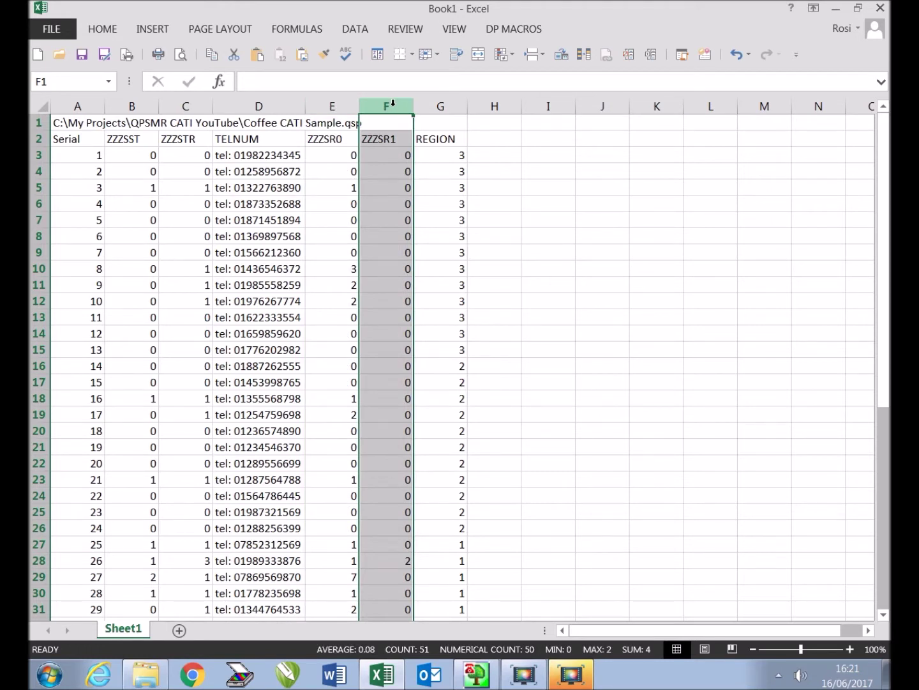
left_click(451, 104)
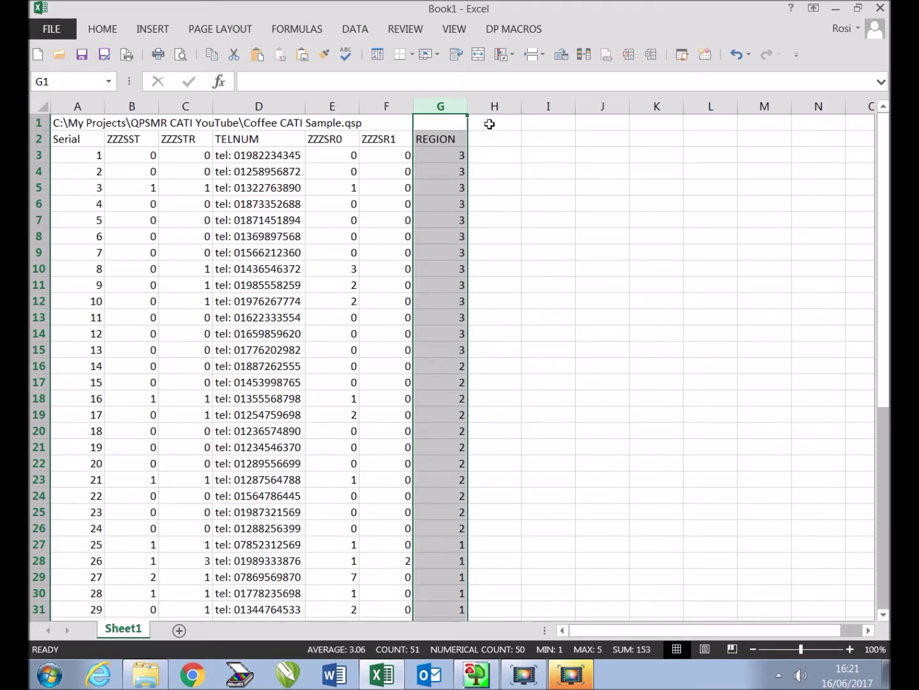
left_click(880, 9)
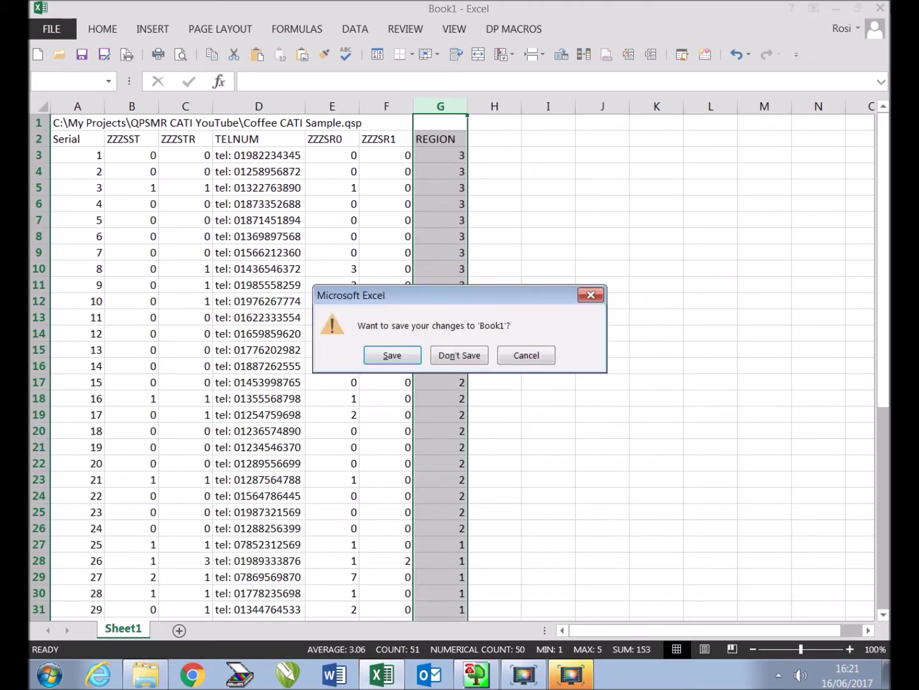
left_click(457, 354)
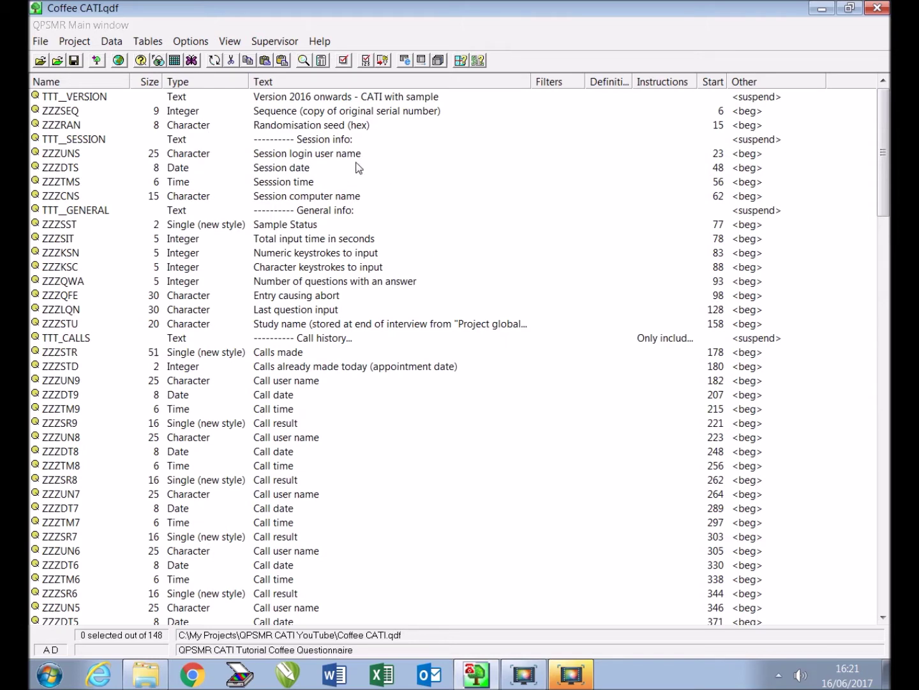
Step: Export the supervisor appointment list as a CSV file named "Appointment List example" and close its preview
left_click(275, 44)
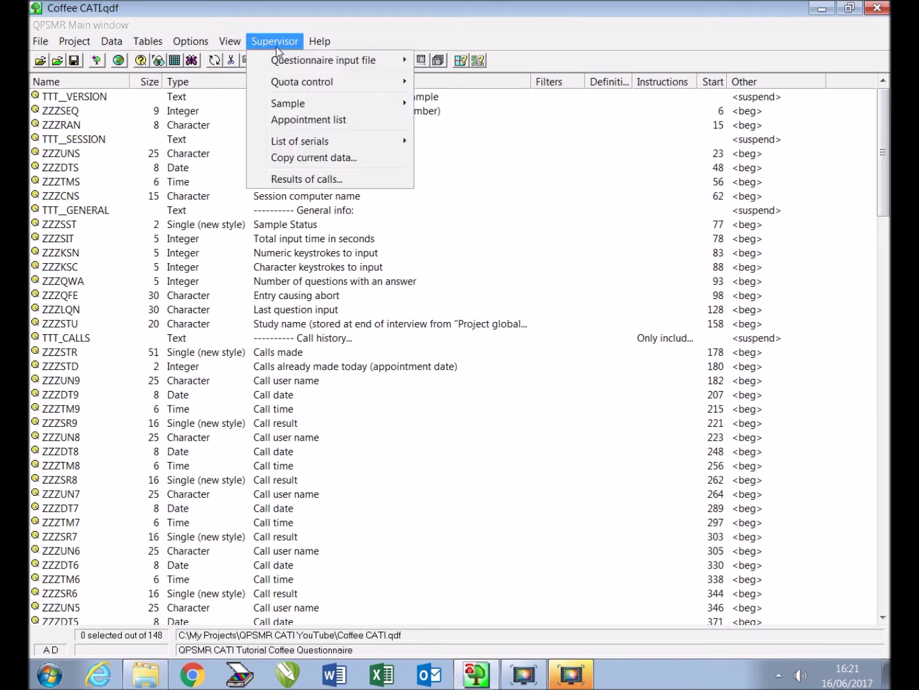
left_click(322, 123)
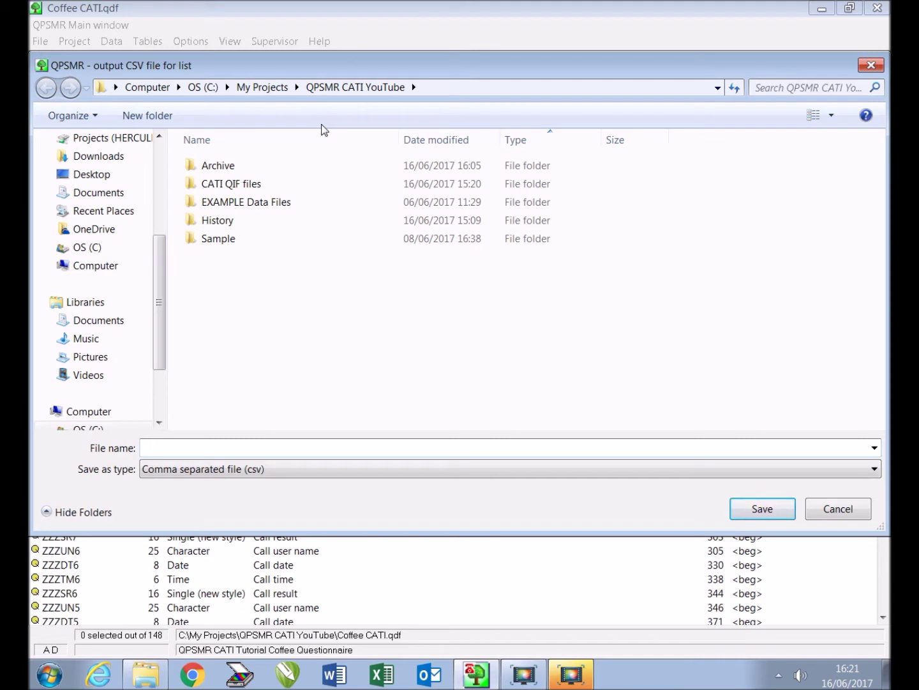
type("Appointment List example")
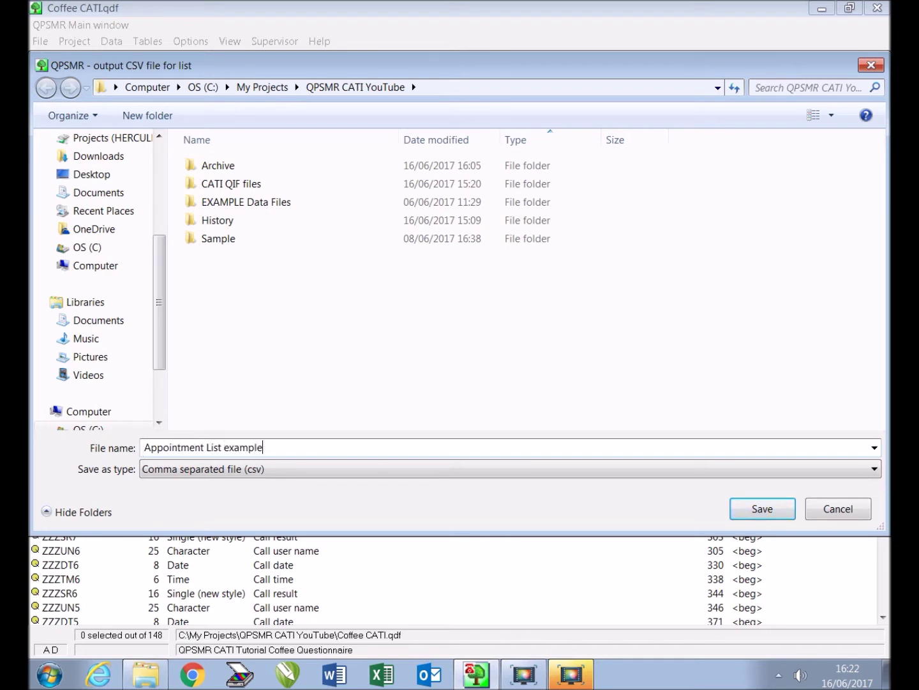
left_click(770, 514)
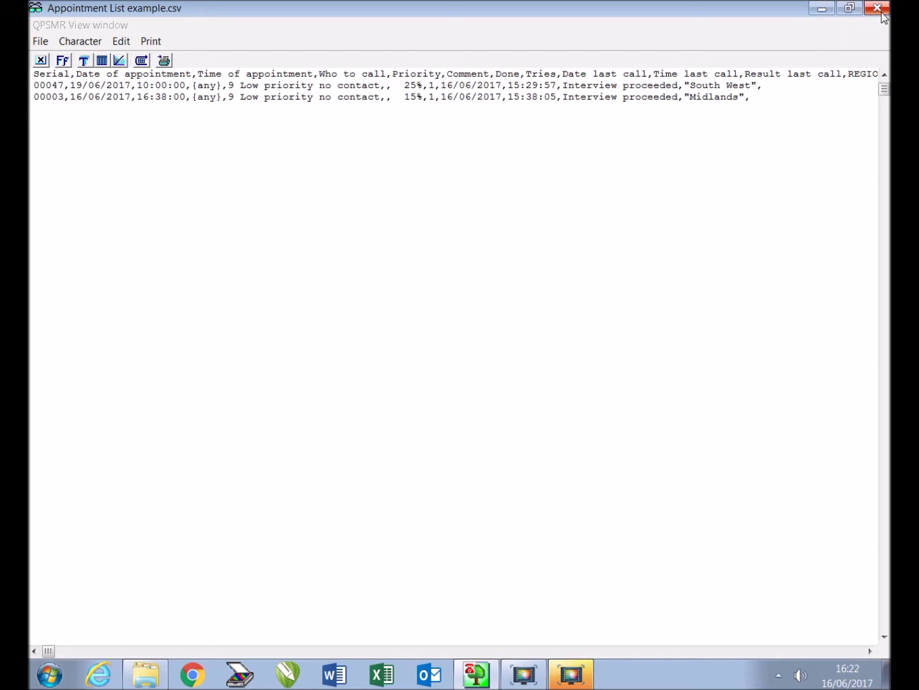
left_click(878, 8)
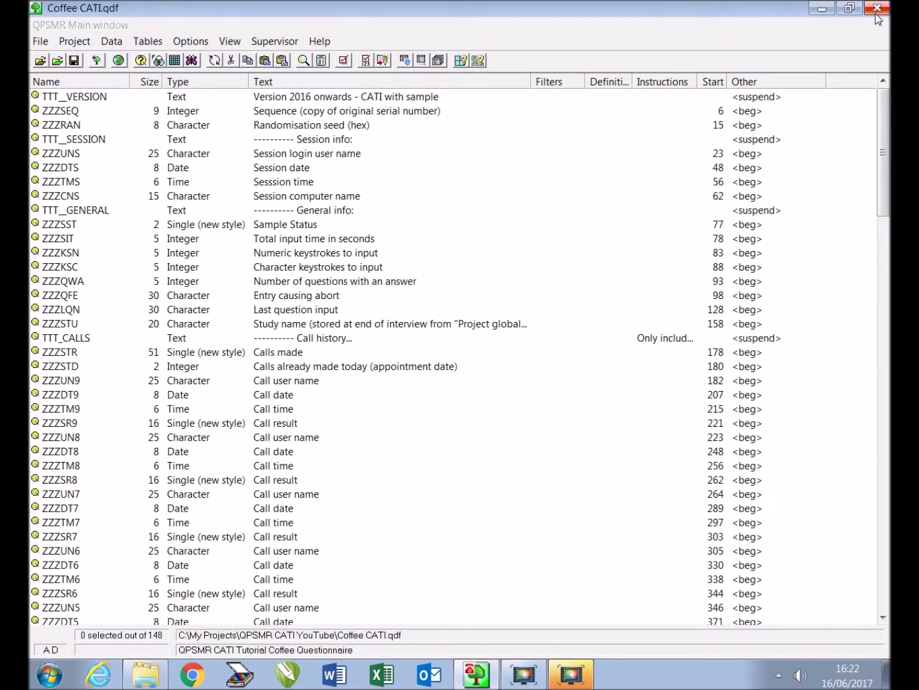
Step: Open Appointment List example.csv from the project folder in Excel and fit columns B to E and column I to their contents
left_click(146, 675)
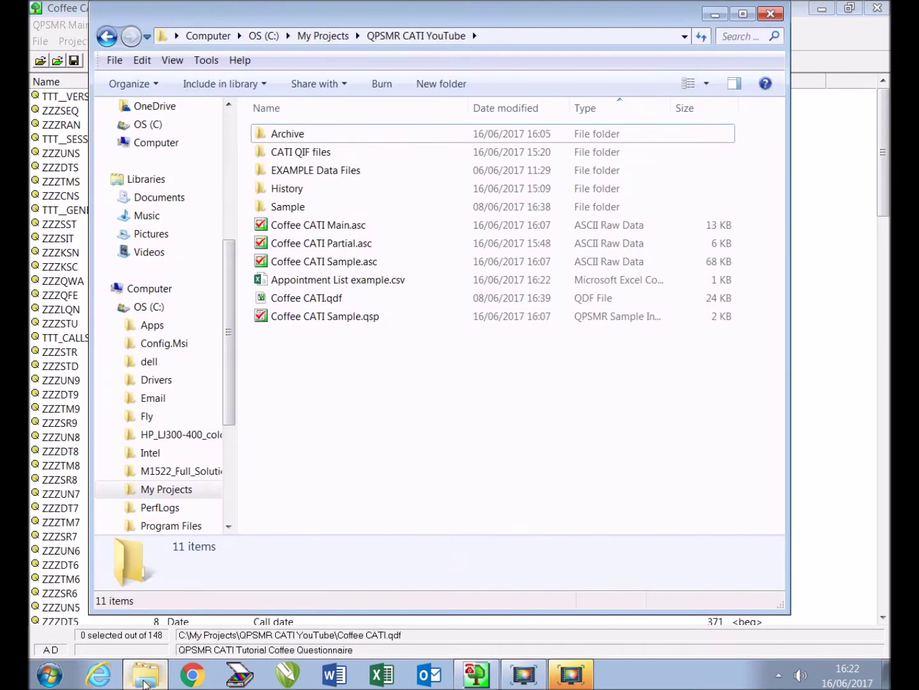
double_click(391, 282)
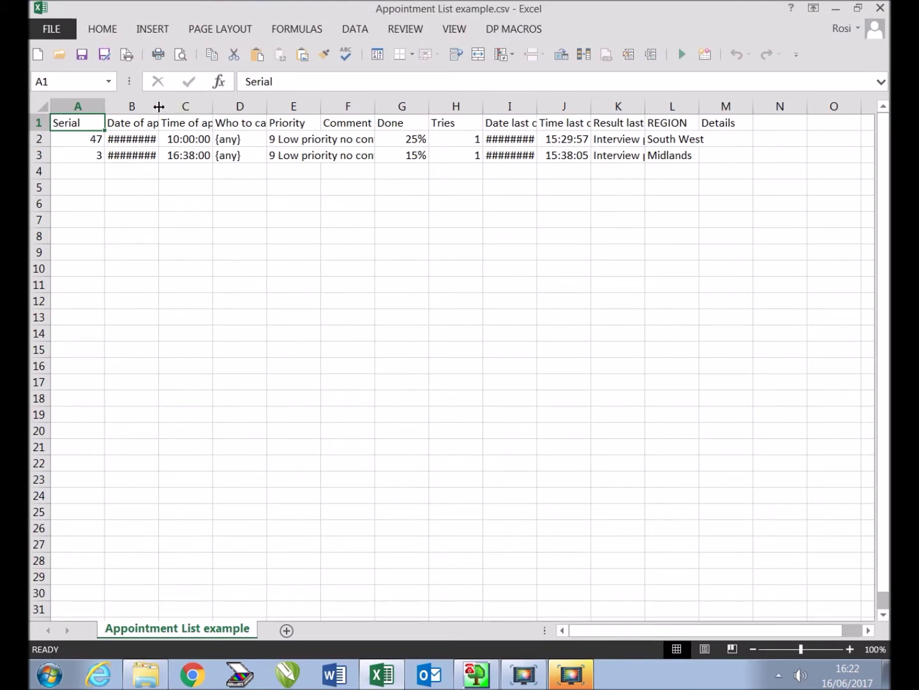
double_click(158, 106)
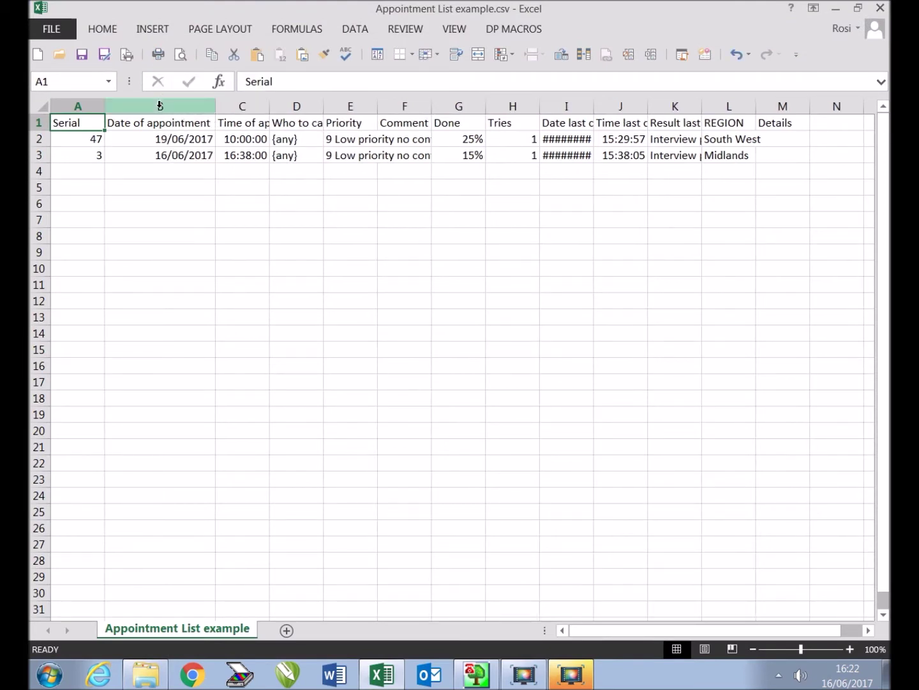
double_click(270, 104)
double_click(381, 106)
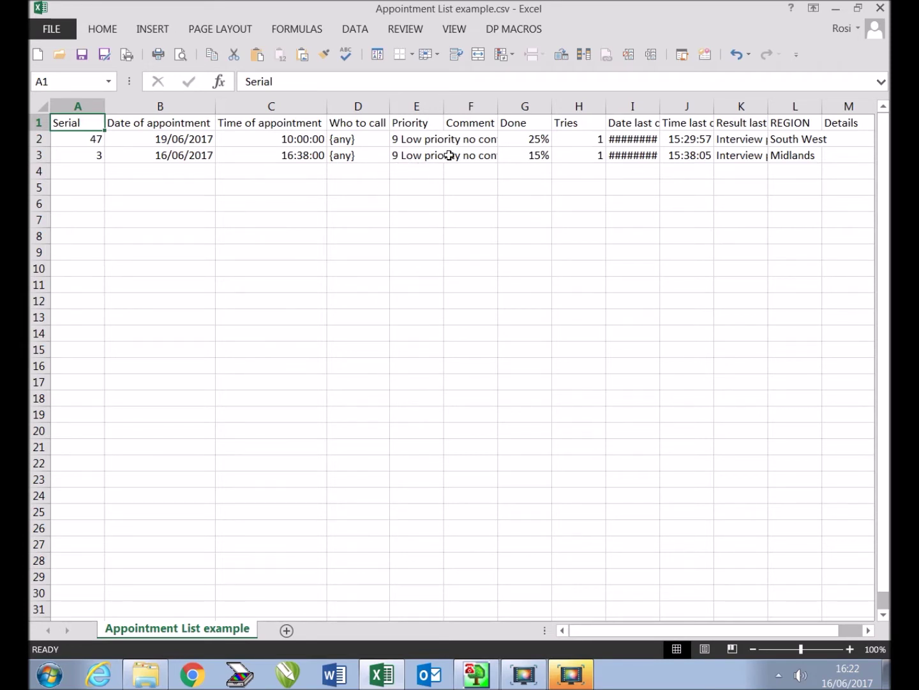
double_click(442, 105)
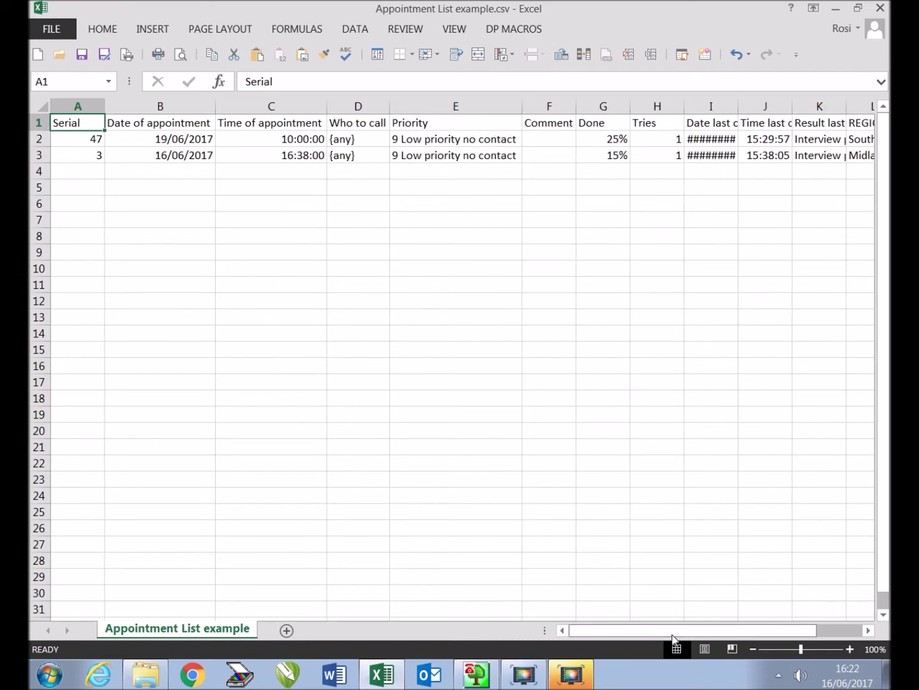
left_click_drag(673, 639, 675, 634)
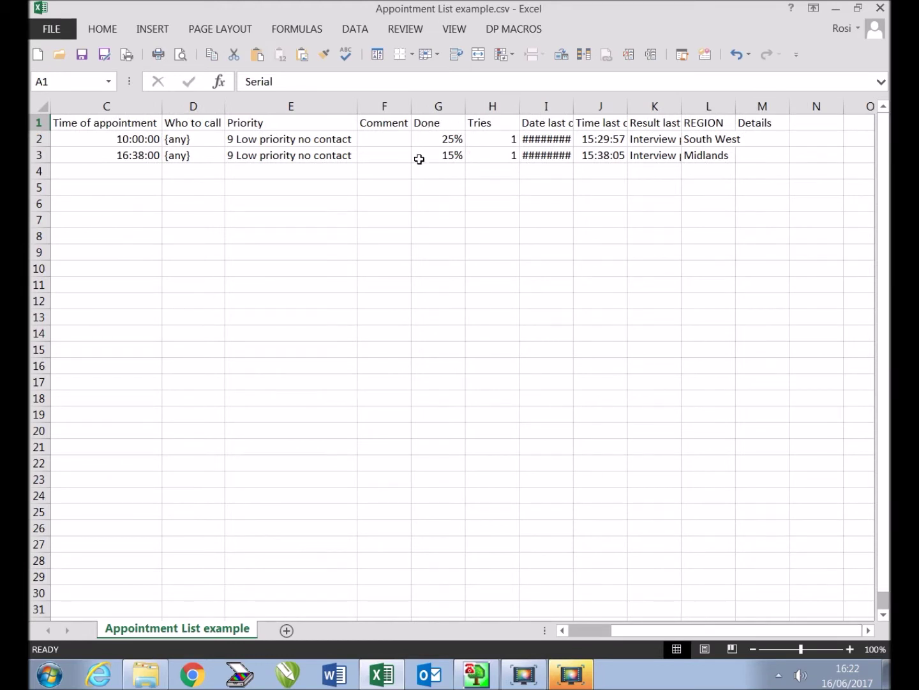
double_click(572, 108)
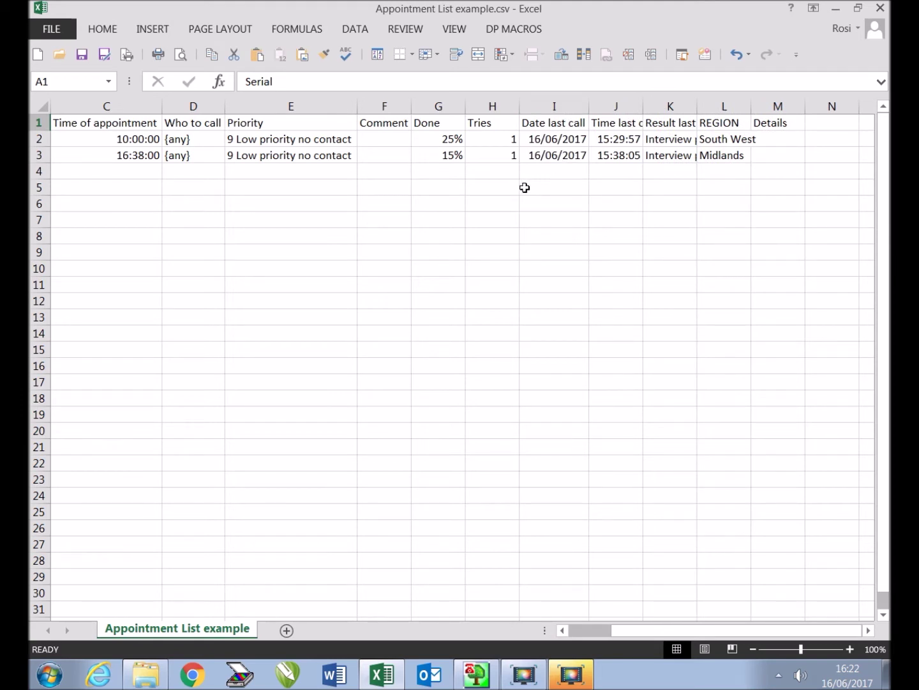
Step: Fit columns J and K to their contents, view the REGION and Details columns, and close the appointment list without saving
double_click(643, 106)
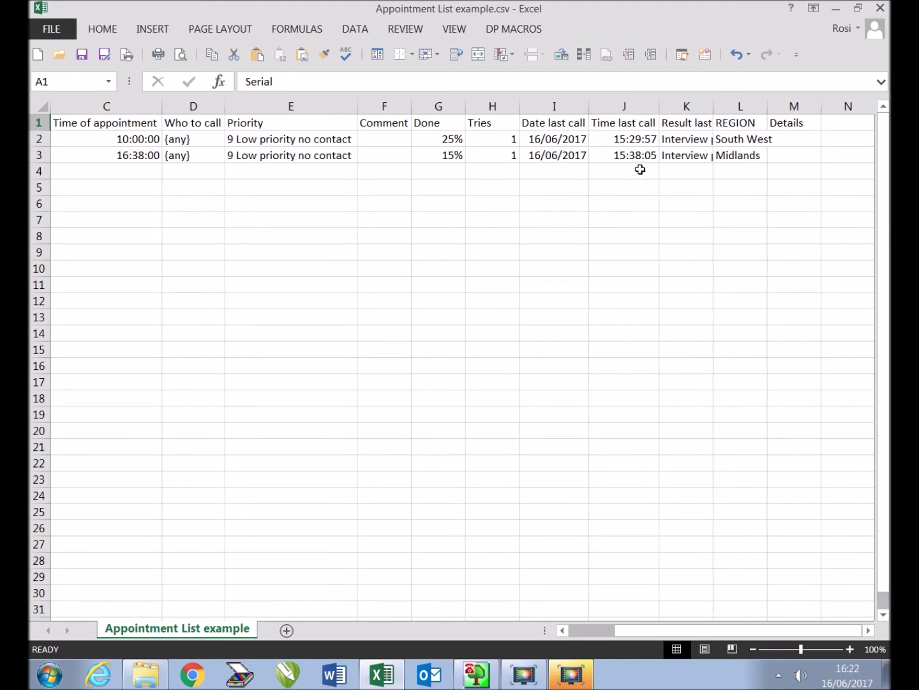
double_click(714, 107)
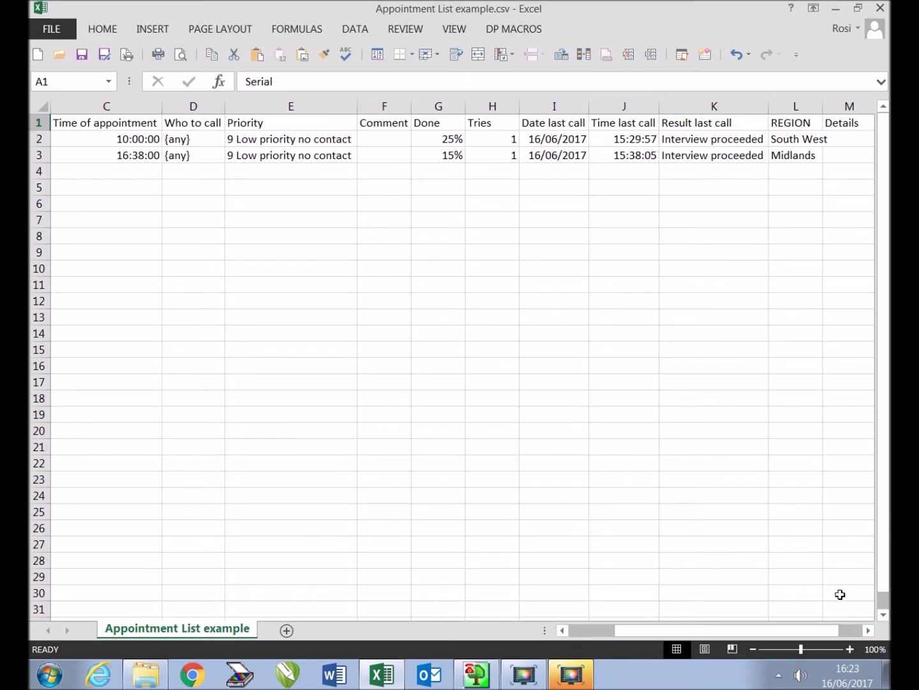
left_click(868, 630)
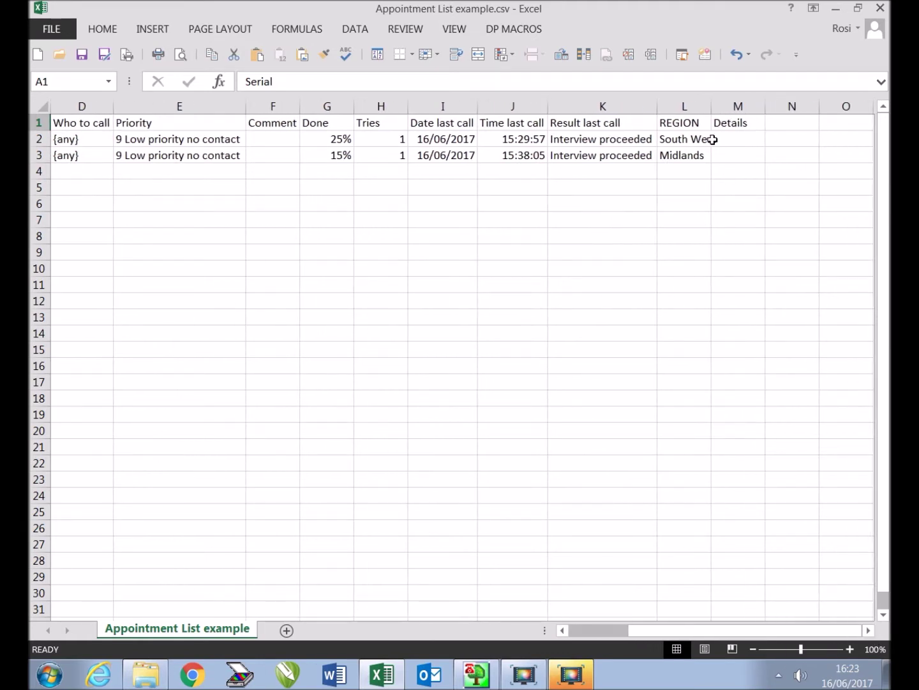
left_click(881, 9)
left_click(473, 362)
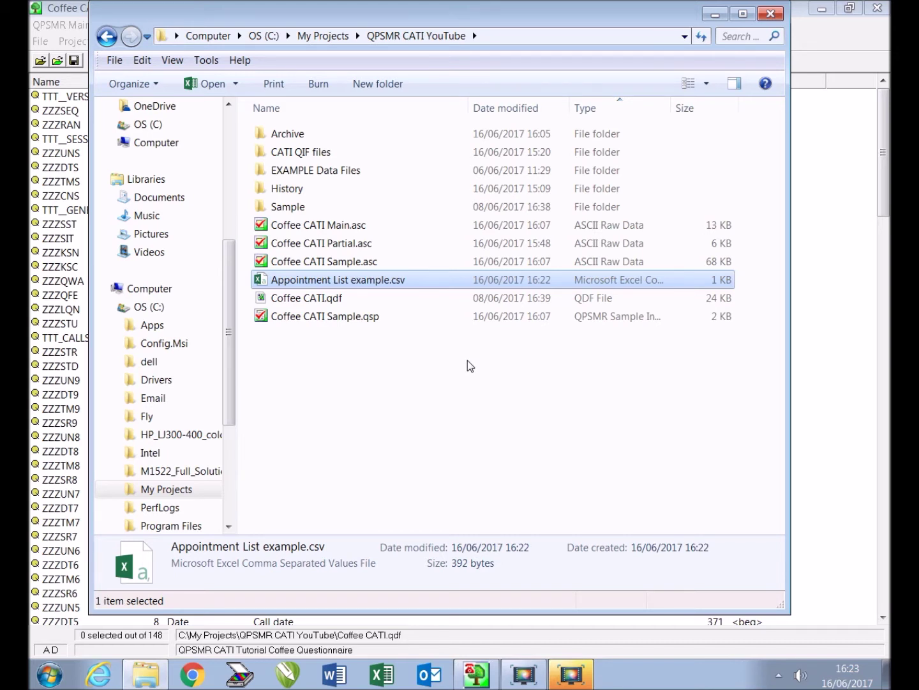
Step: Look over the Coffee CATI Sample.asc, Partial.asc and Main.asc data files in the project folder, selecting each in turn
left_click(388, 263)
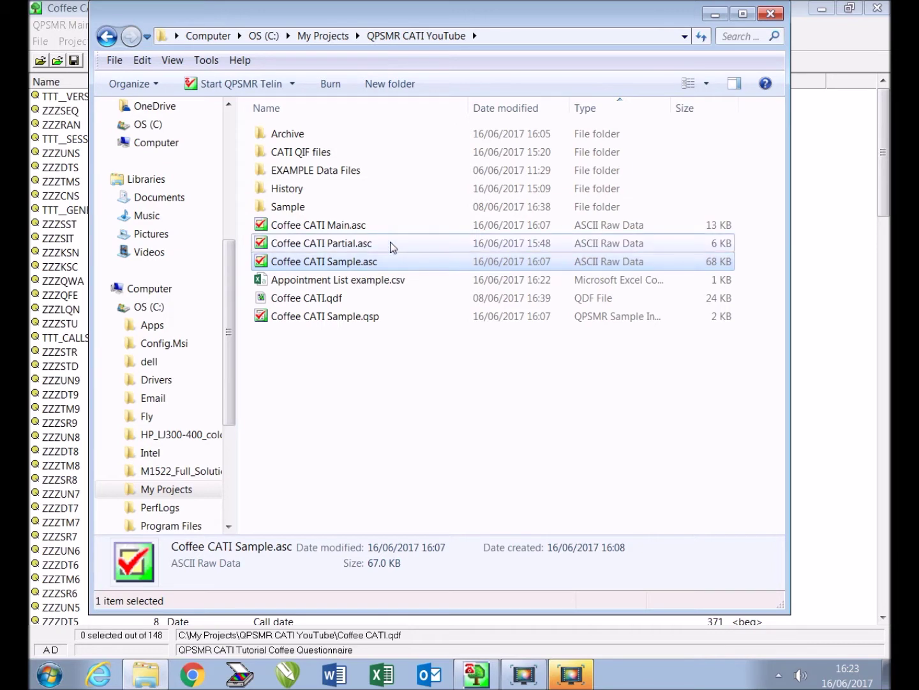
left_click(392, 245)
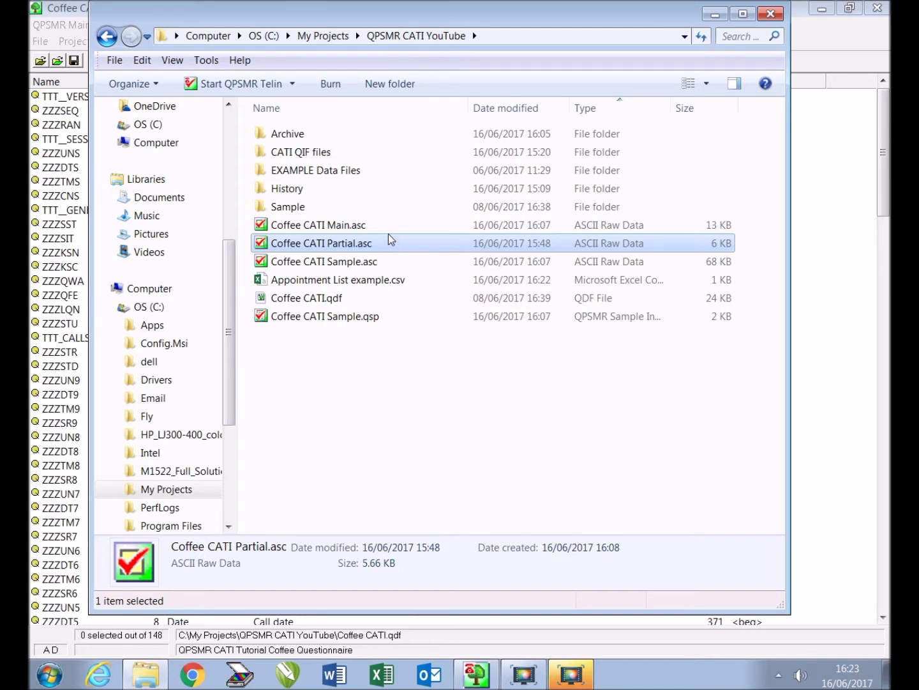
left_click(388, 227)
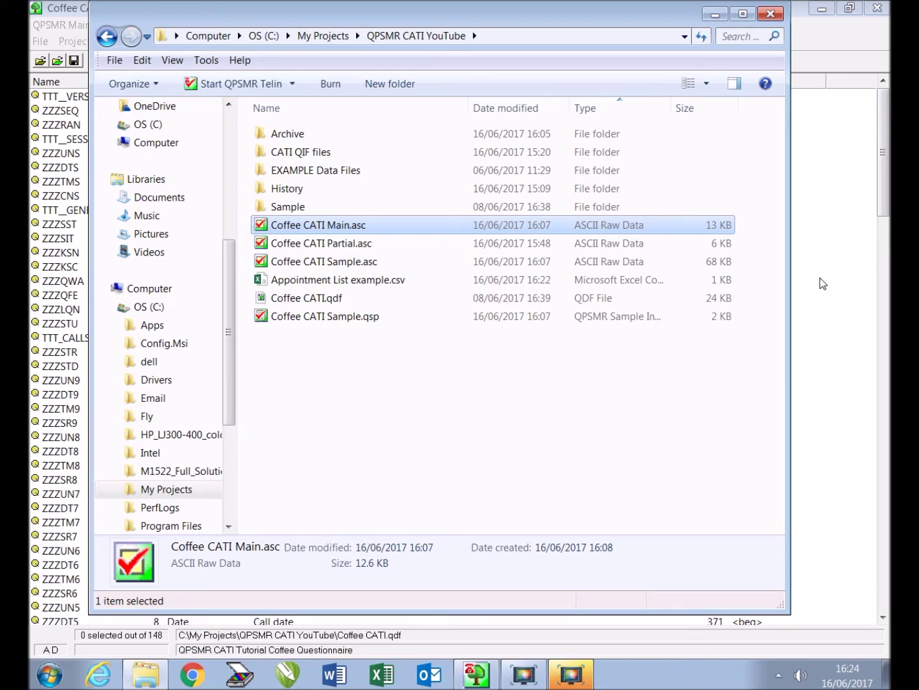
Step: Back in QPSMR, export the complete list of serial records from the Main, Partial and Sample data files as "Serial List example" CSV and close its preview
key("alt+Tab")
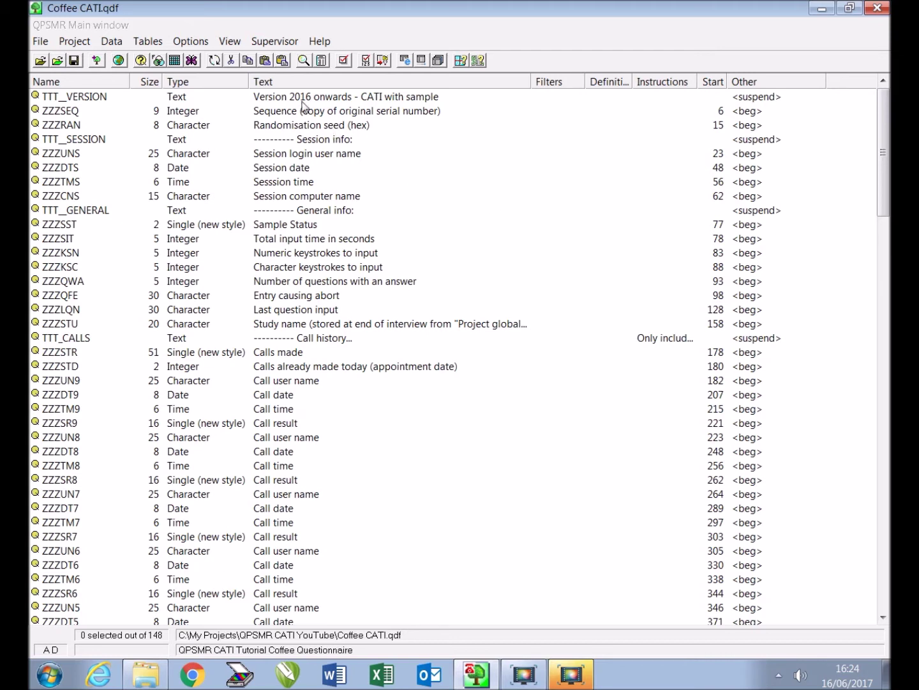
left_click(286, 46)
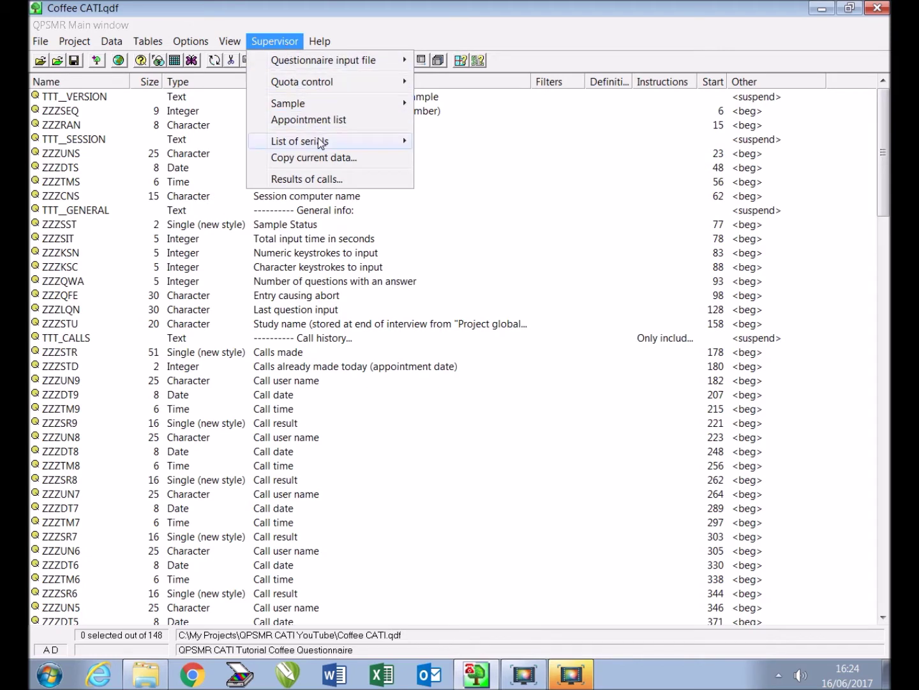
mouse_move(323, 144)
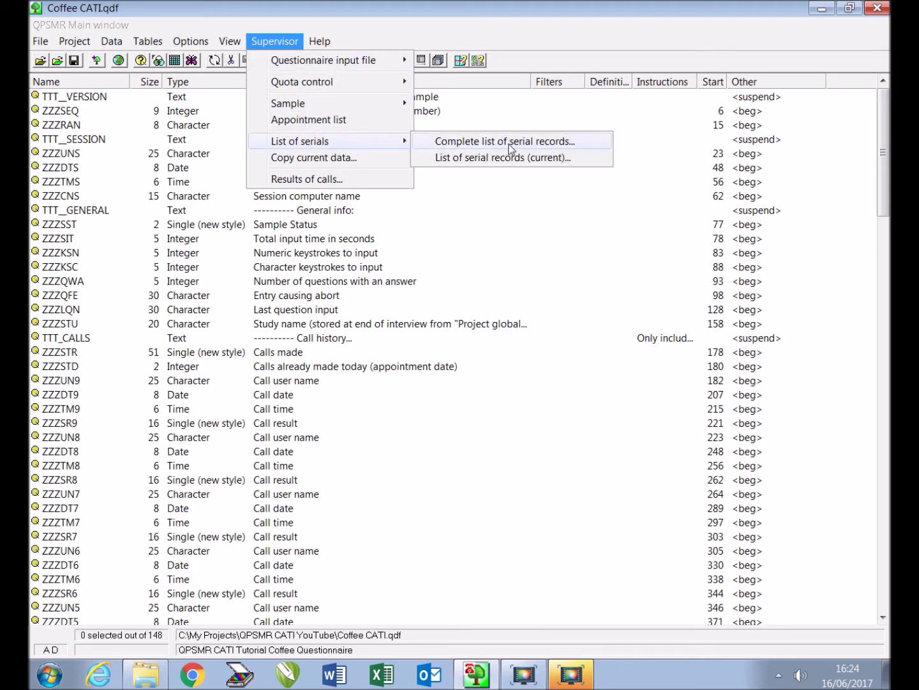
left_click(594, 141)
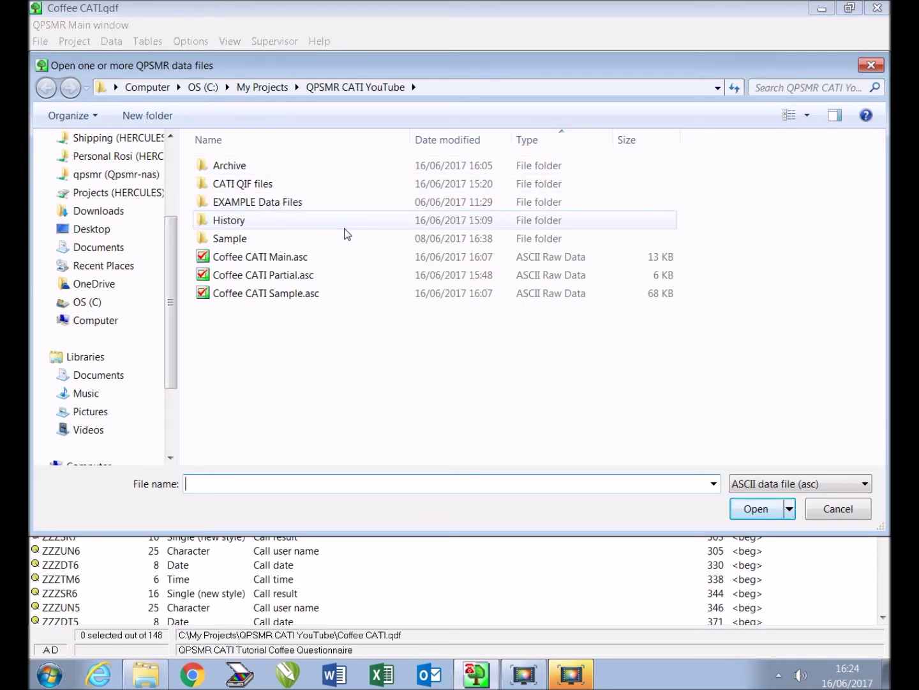
left_click_drag(312, 263, 314, 297)
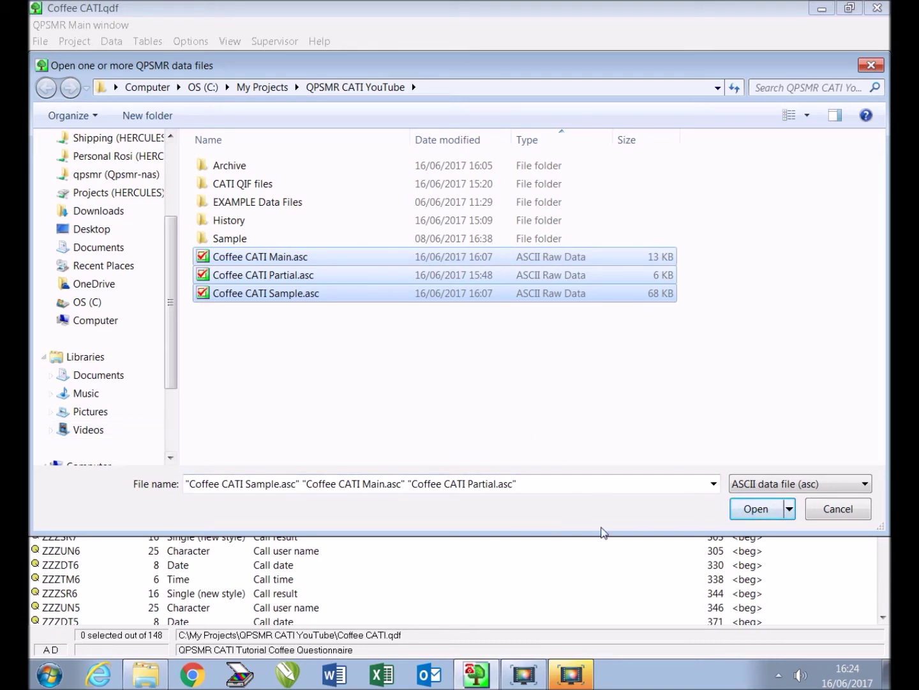
left_click(751, 515)
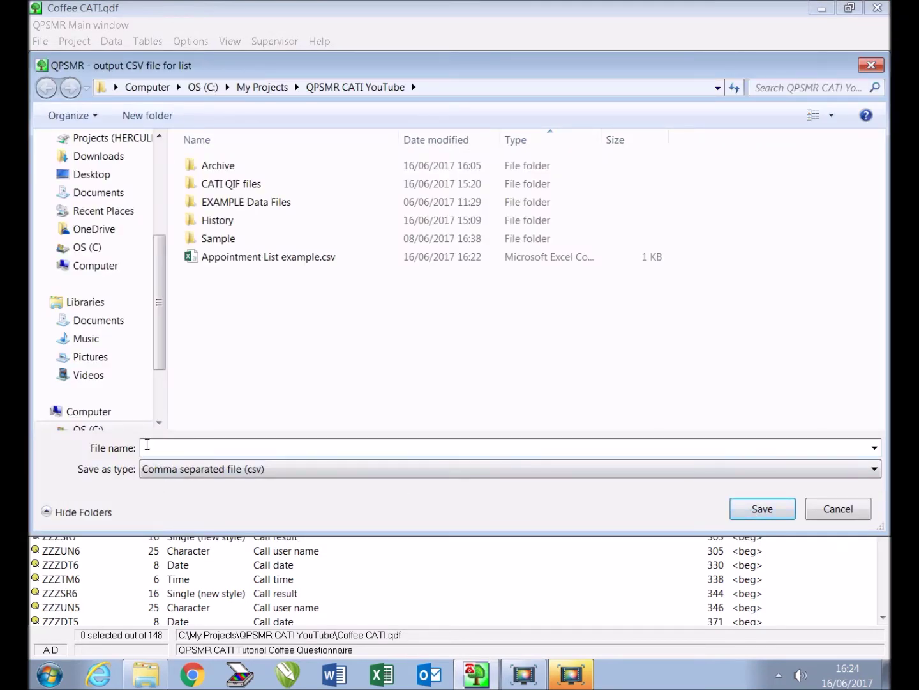
type("Serial List example")
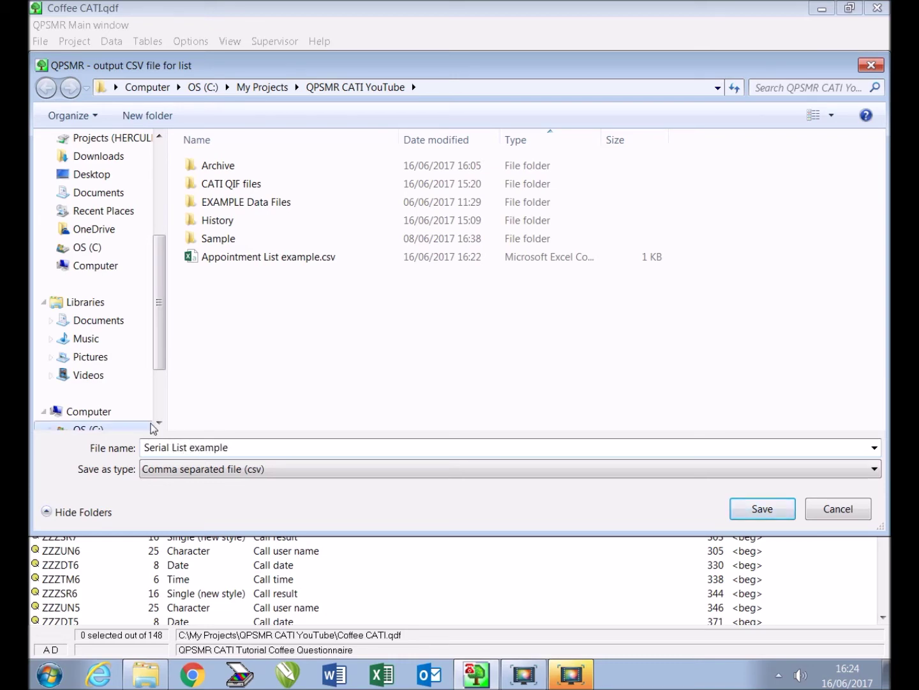
left_click(731, 516)
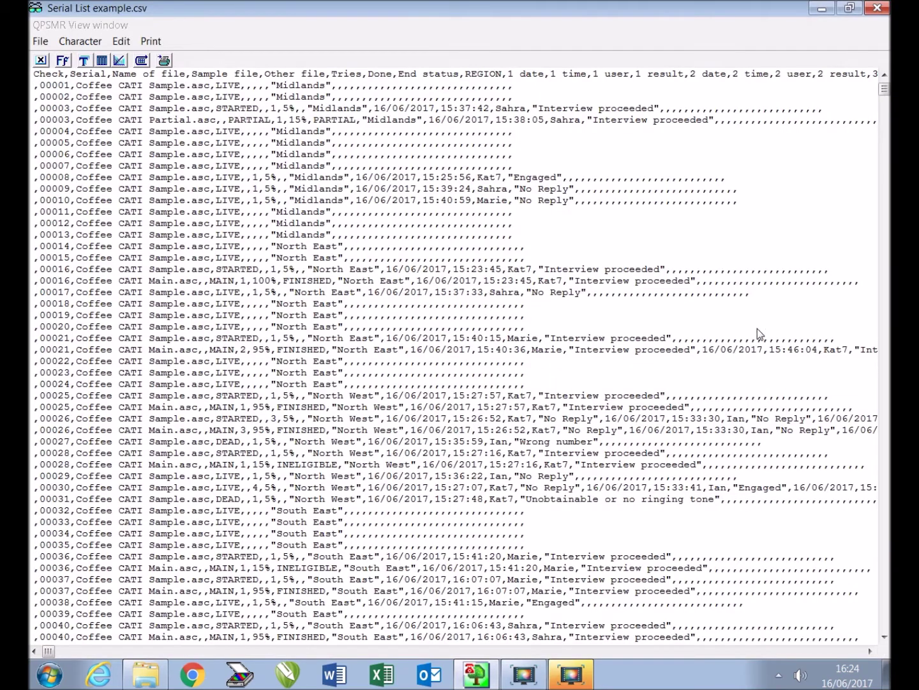
left_click(887, 13)
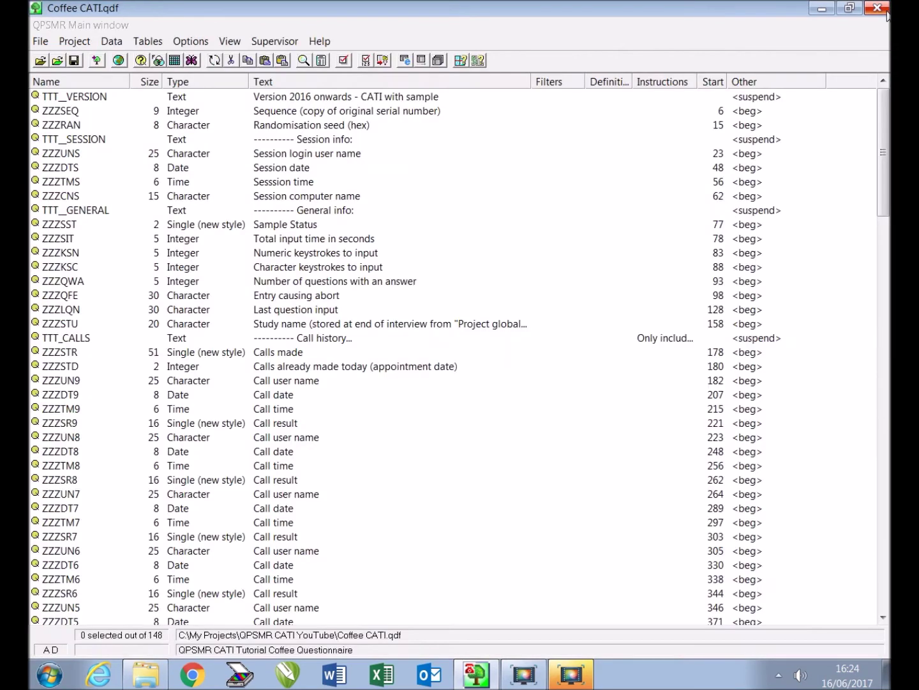
Step: Open Serial List example.csv from the project folder in Excel and fit columns C, J, N and R to their contents
left_click(155, 677)
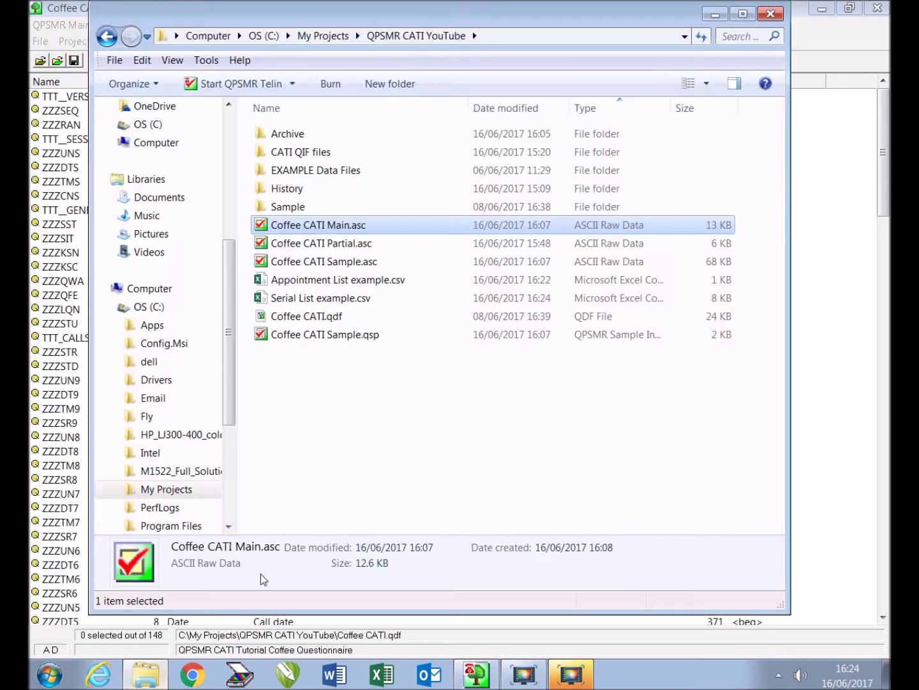
double_click(342, 304)
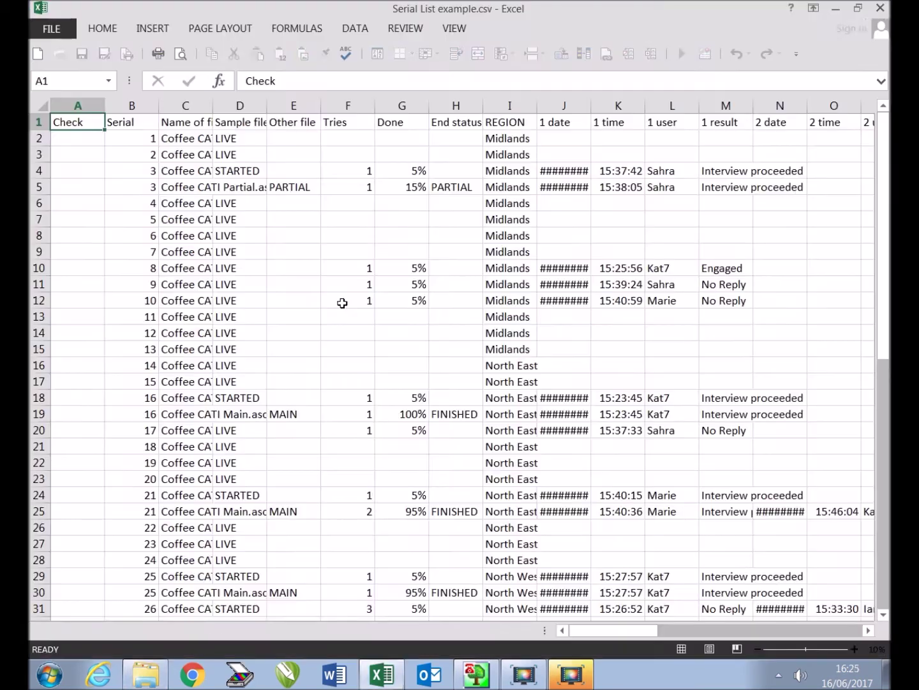
double_click(213, 108)
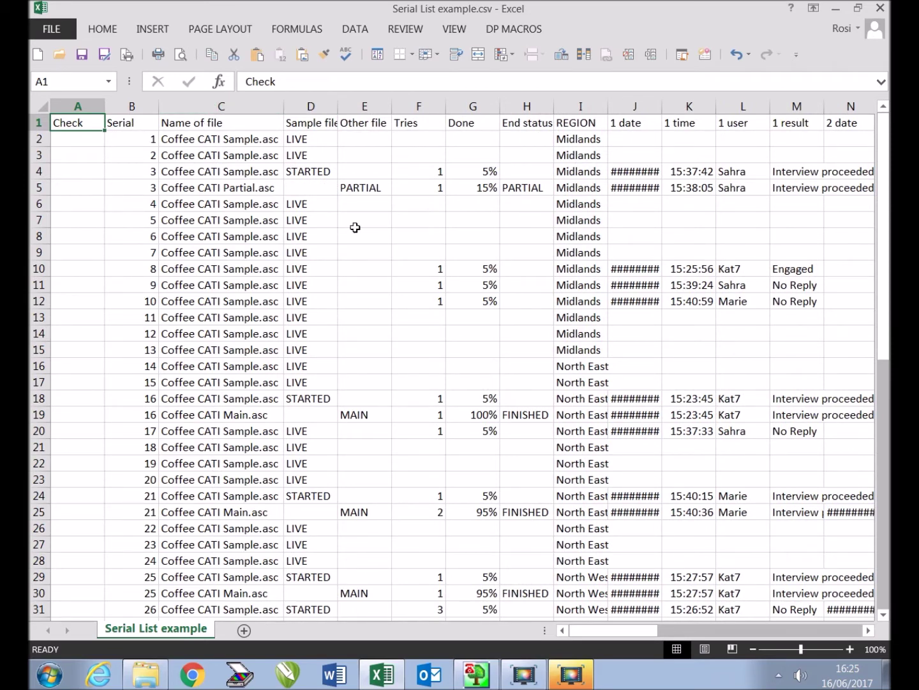
double_click(661, 105)
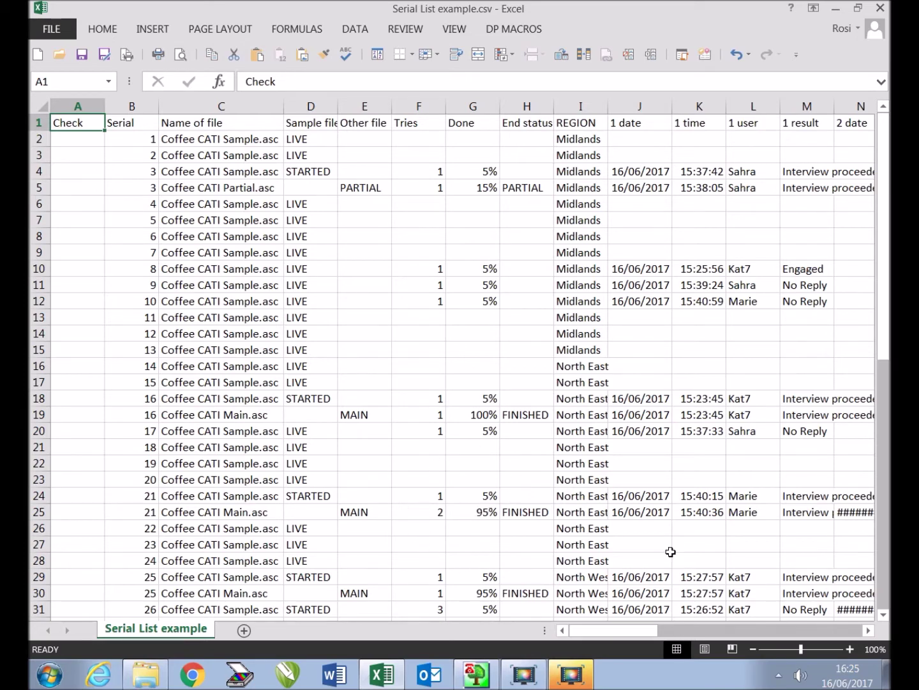
left_click_drag(646, 632, 670, 632)
left_click_drag(883, 242, 883, 285)
left_click_drag(601, 106, 611, 106)
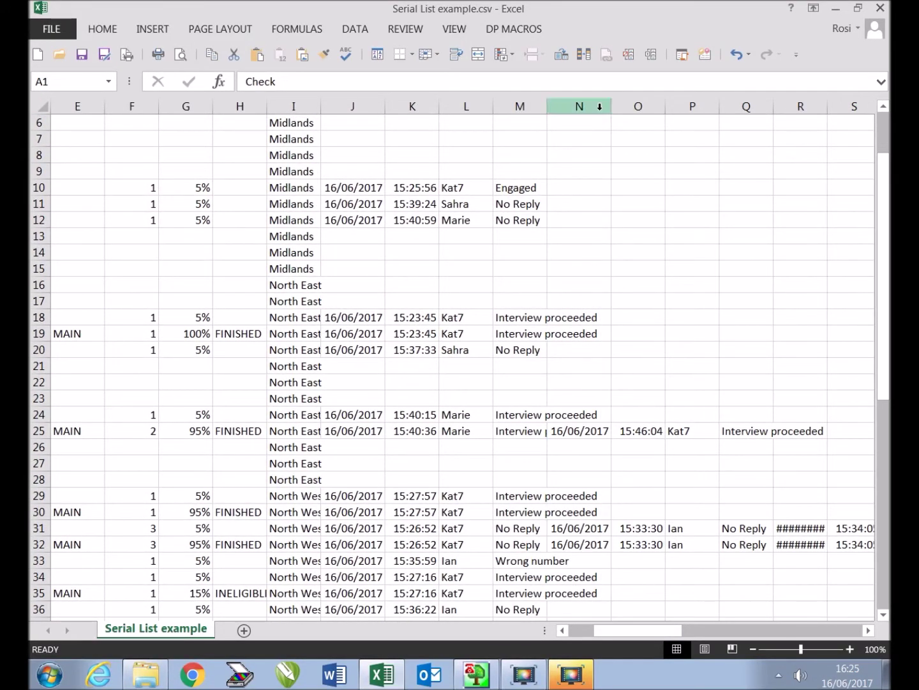
double_click(829, 112)
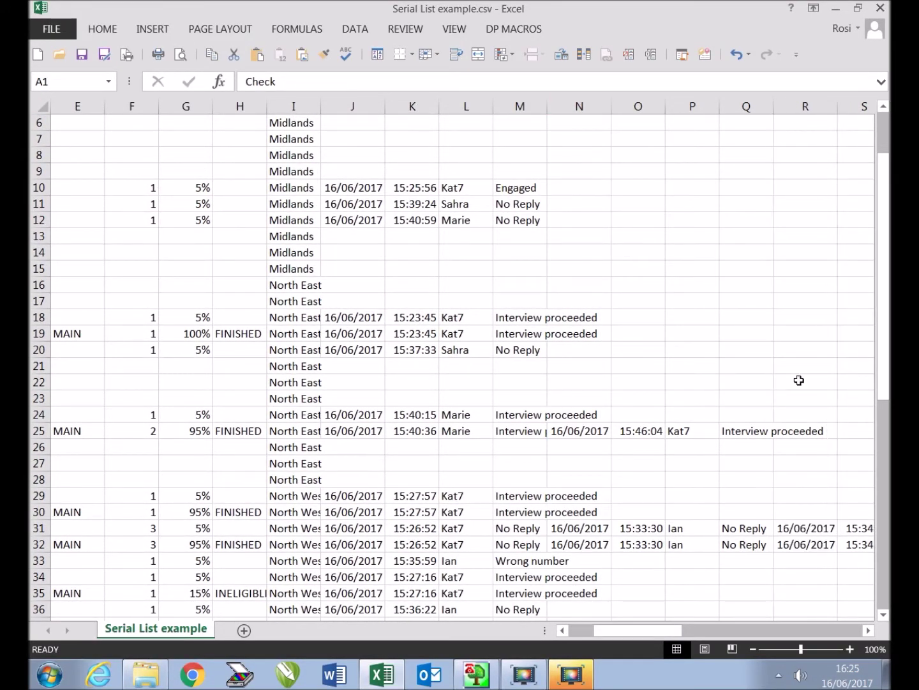
Step: Examine the sample and partial records of serial 3 across the call history columns, and close the workbook without saving
left_click_drag(673, 630, 597, 630)
left_click_drag(883, 391, 855, 275)
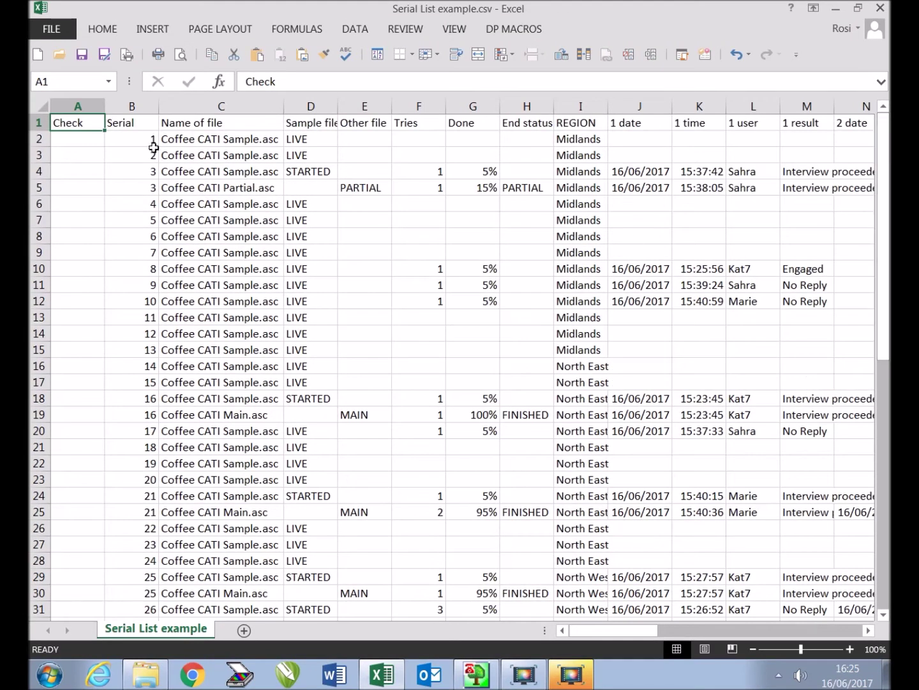
left_click(37, 171)
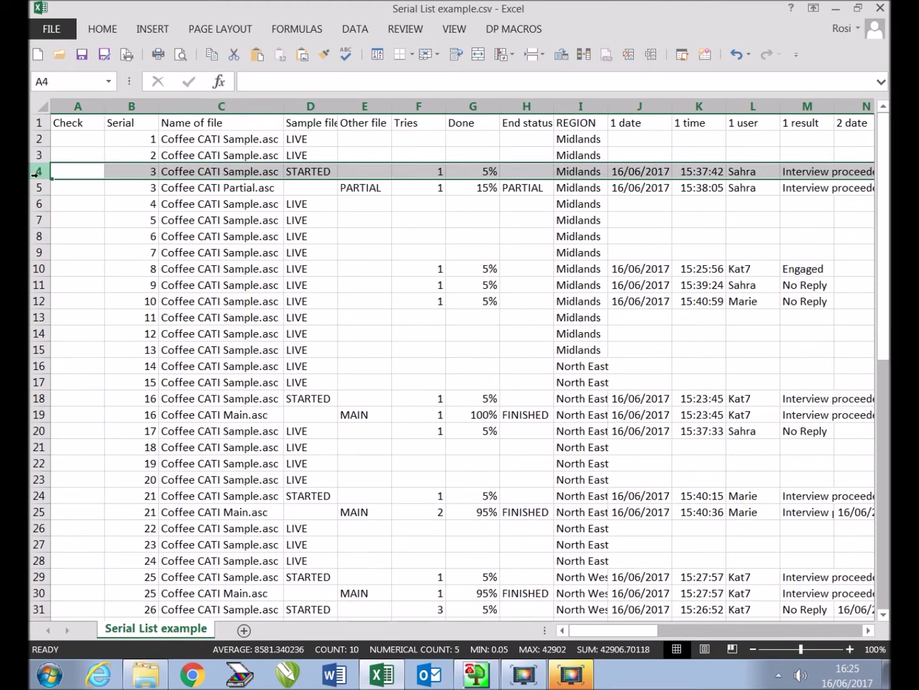
left_click(37, 187)
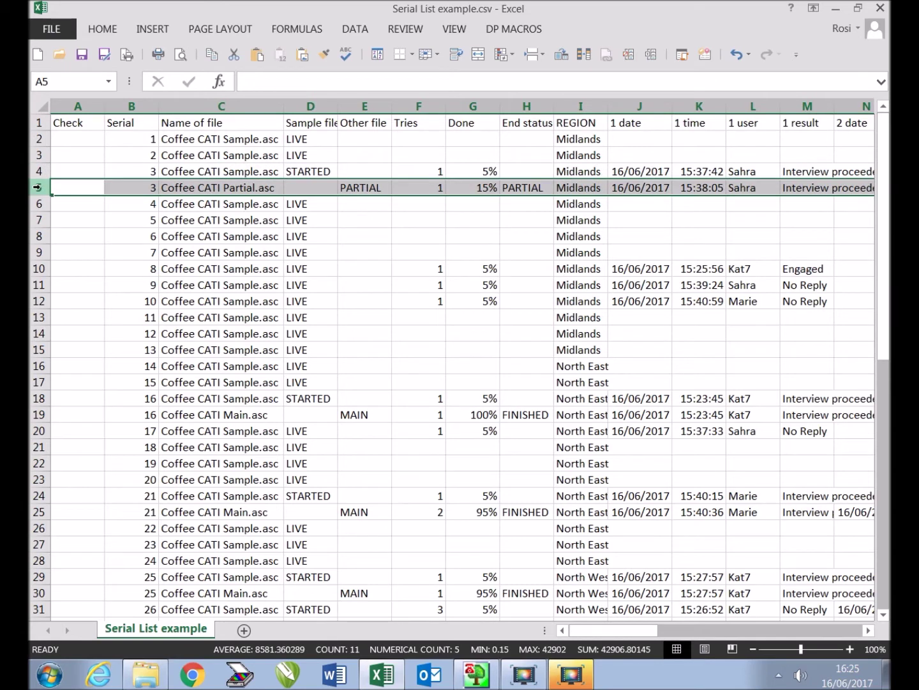
left_click_drag(618, 630, 641, 630)
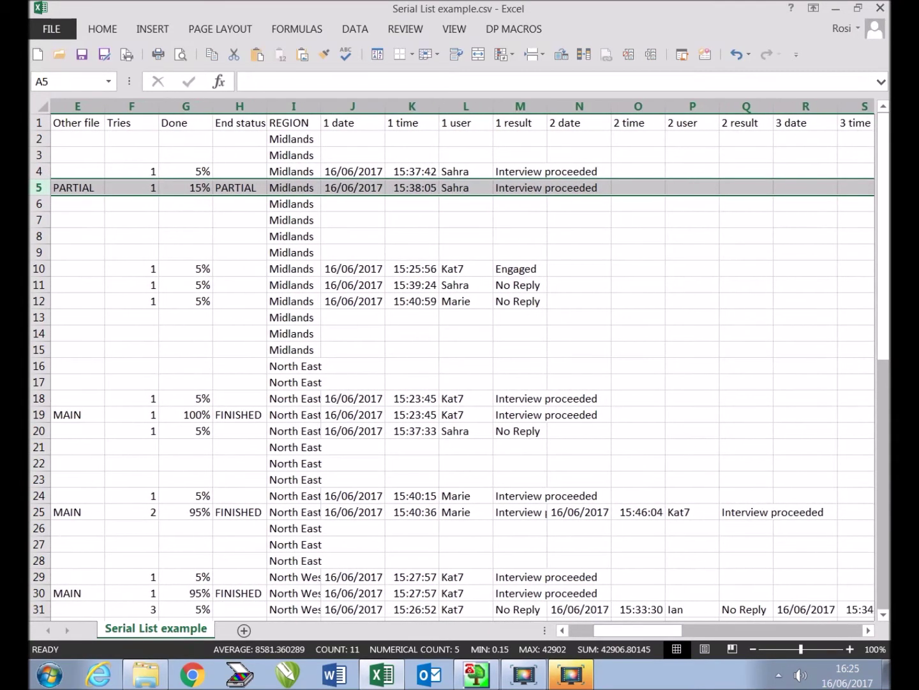
left_click(882, 9)
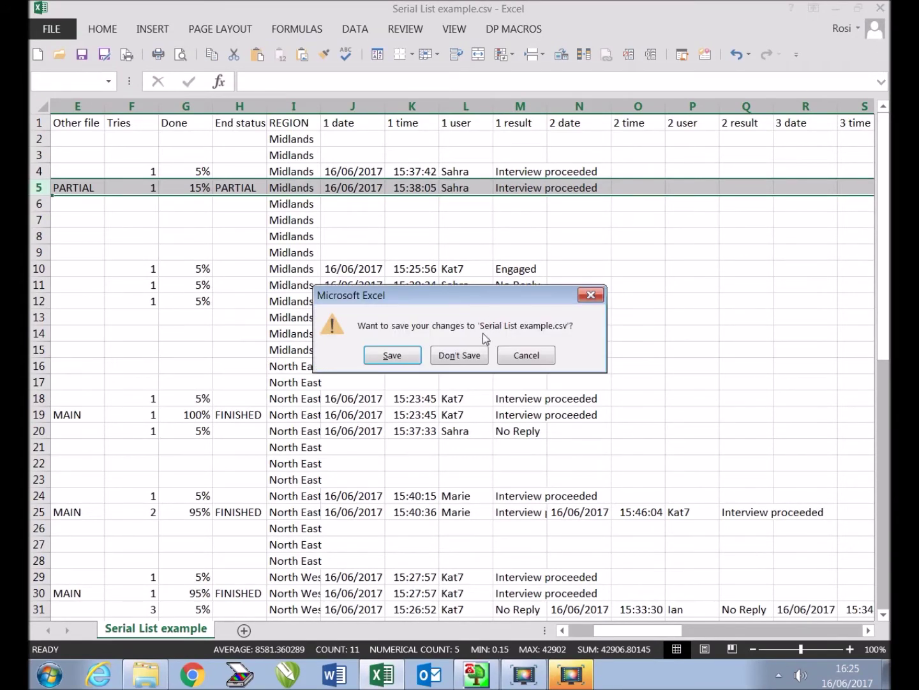
left_click(476, 355)
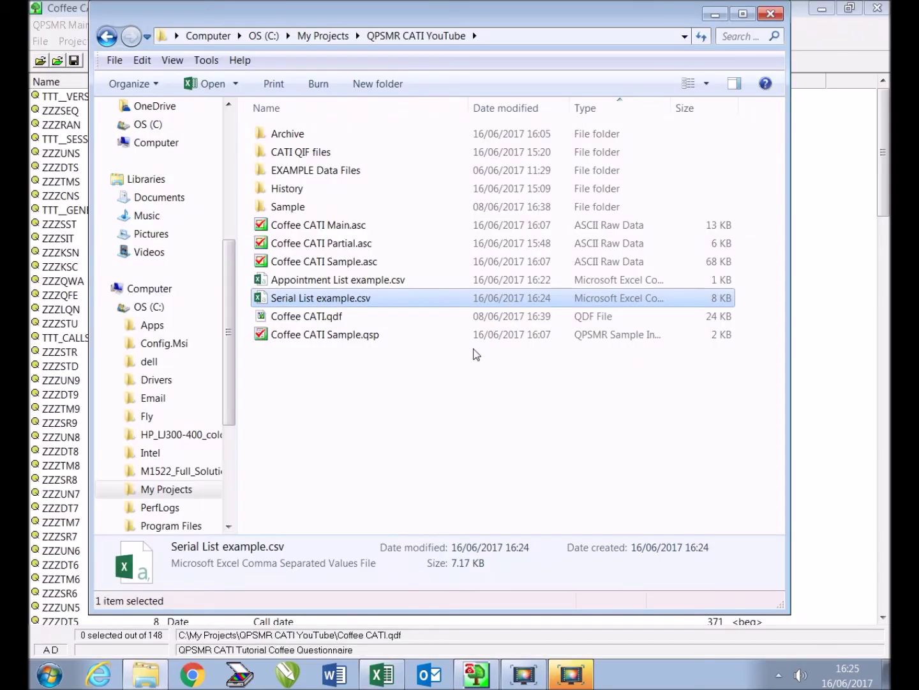
Step: Back in QPSMR, export the results of calls from the Main, Partial and Sample data files as "Results of Calls example" CSV and close its preview
left_click(816, 421)
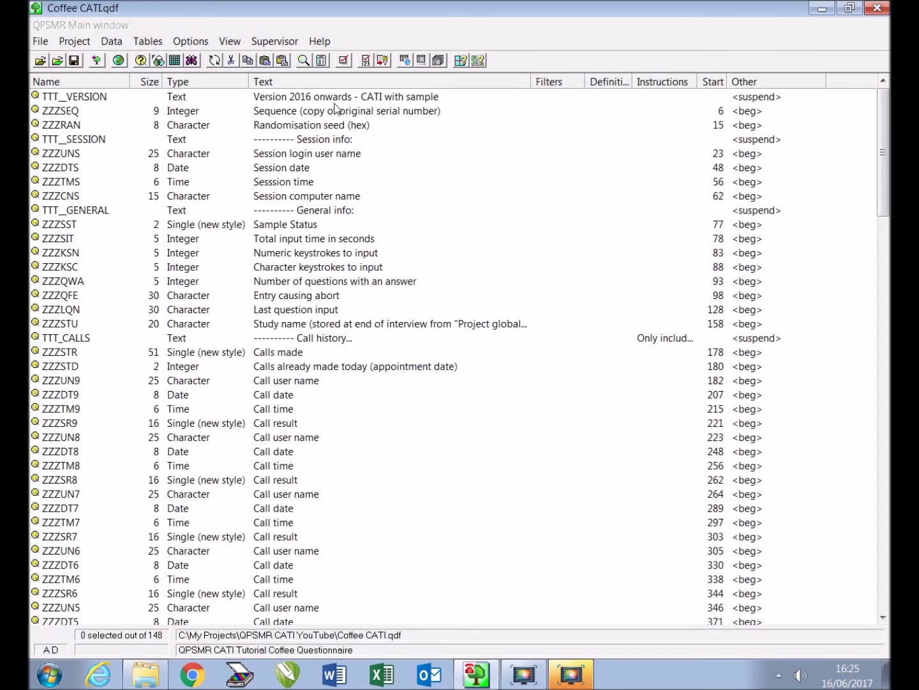
left_click(281, 42)
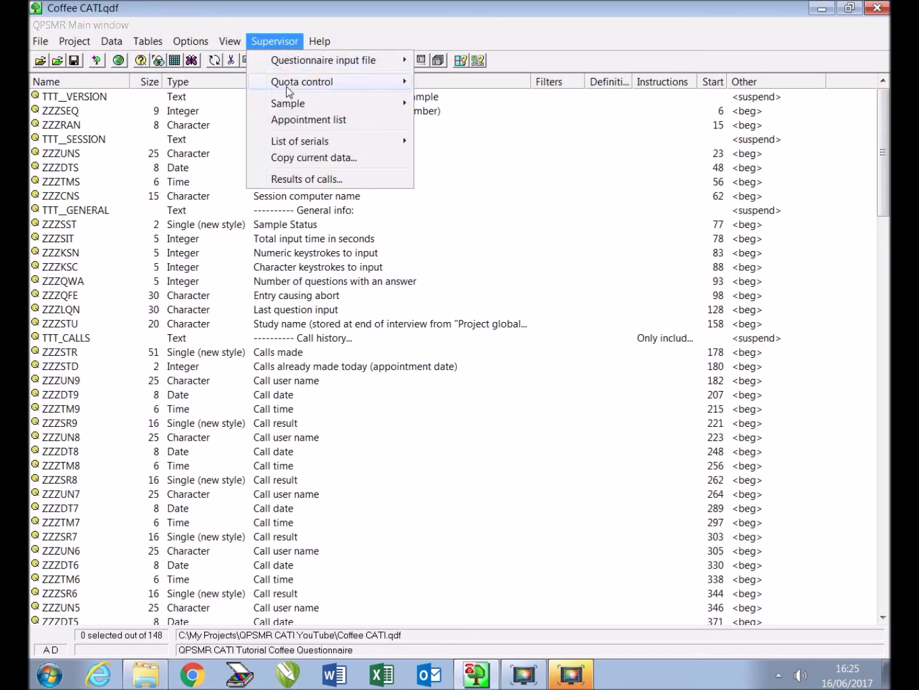
left_click(304, 181)
left_click(298, 261)
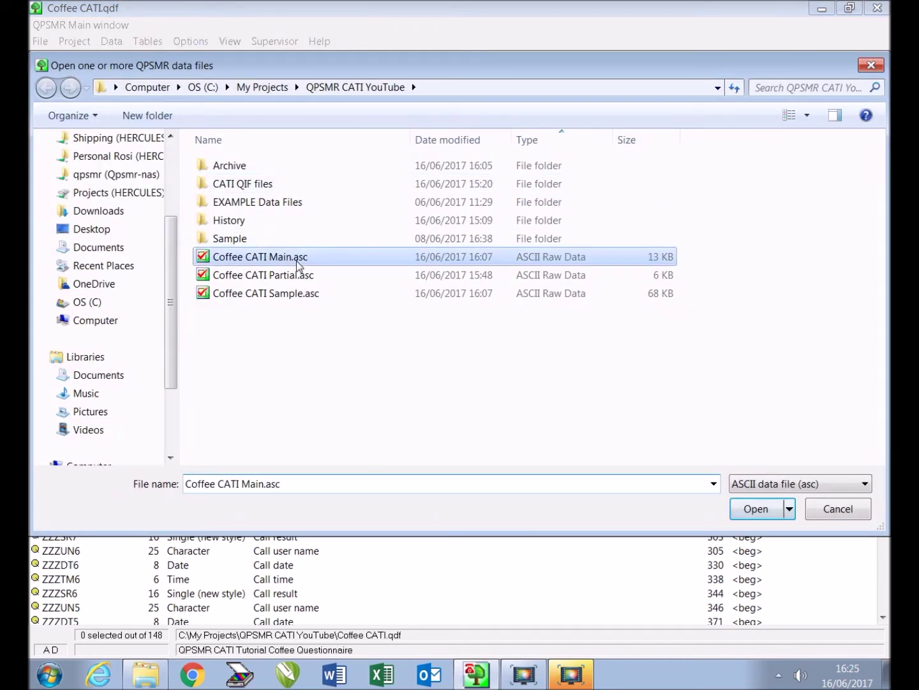
left_click(300, 279, "ctrl")
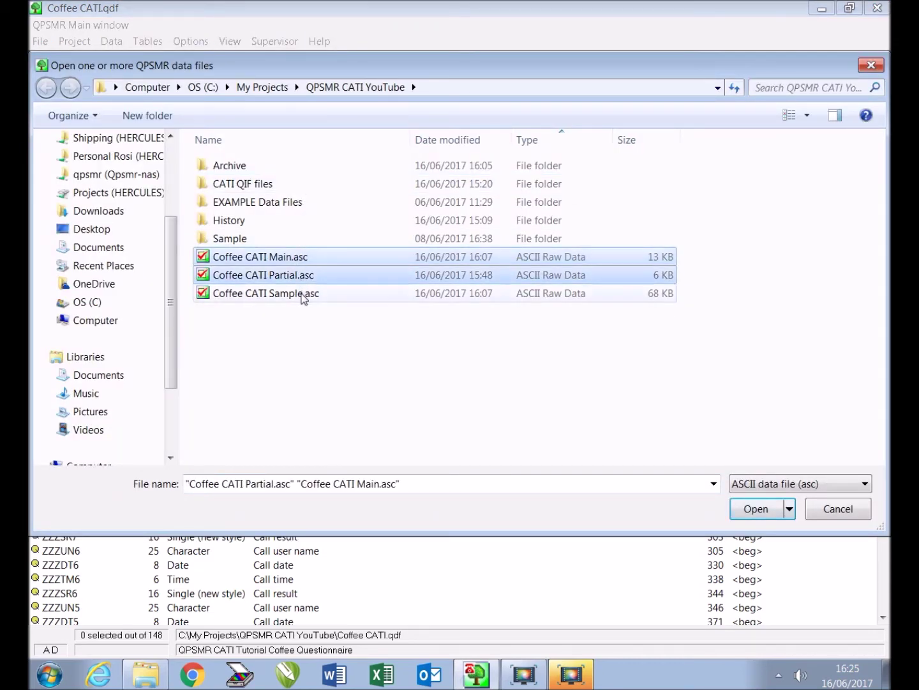
left_click(302, 294, "ctrl")
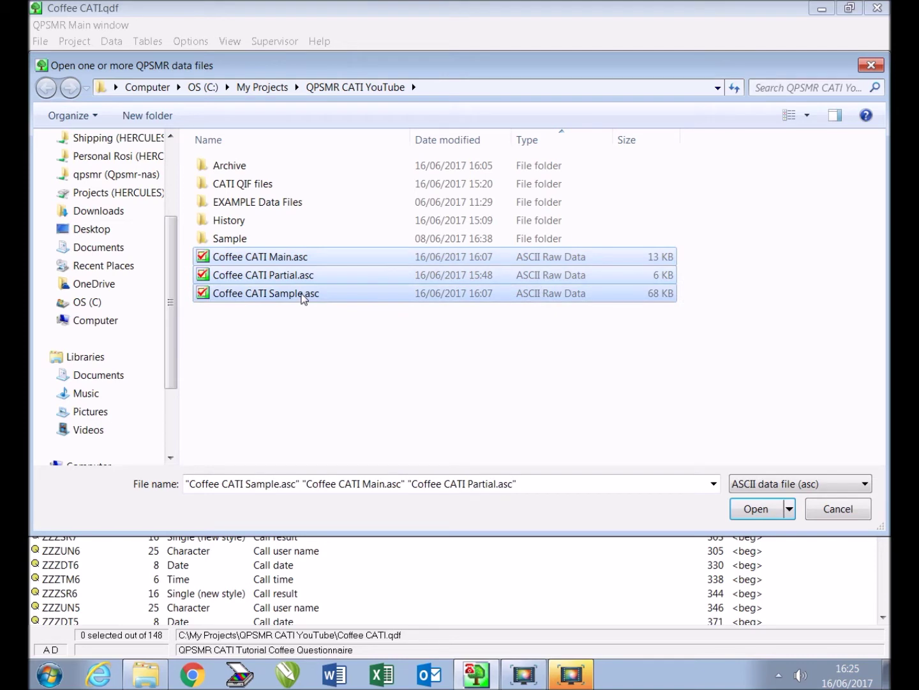
left_click(781, 514)
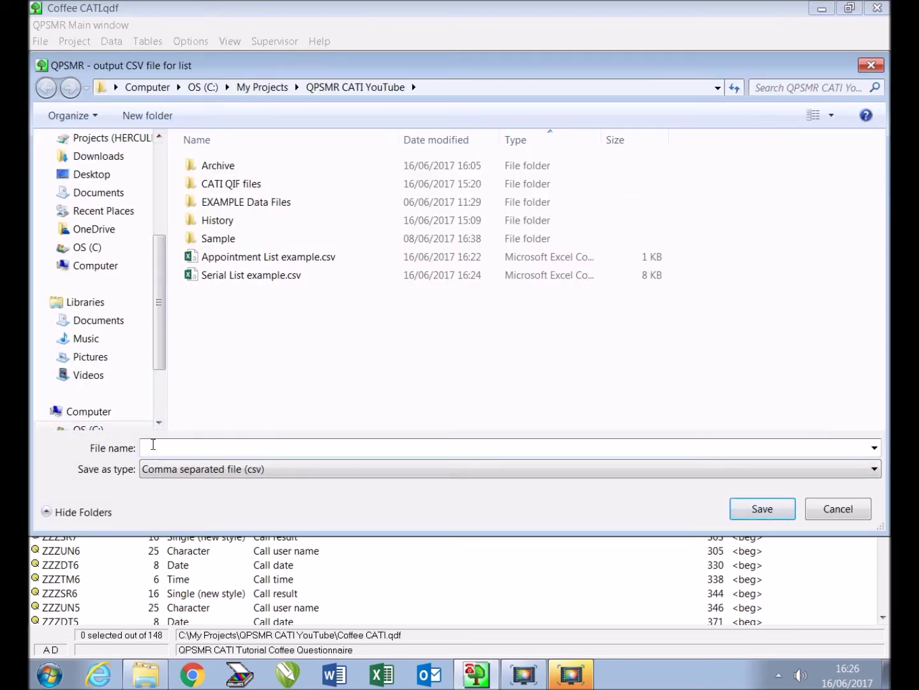
type("Results of Calls example")
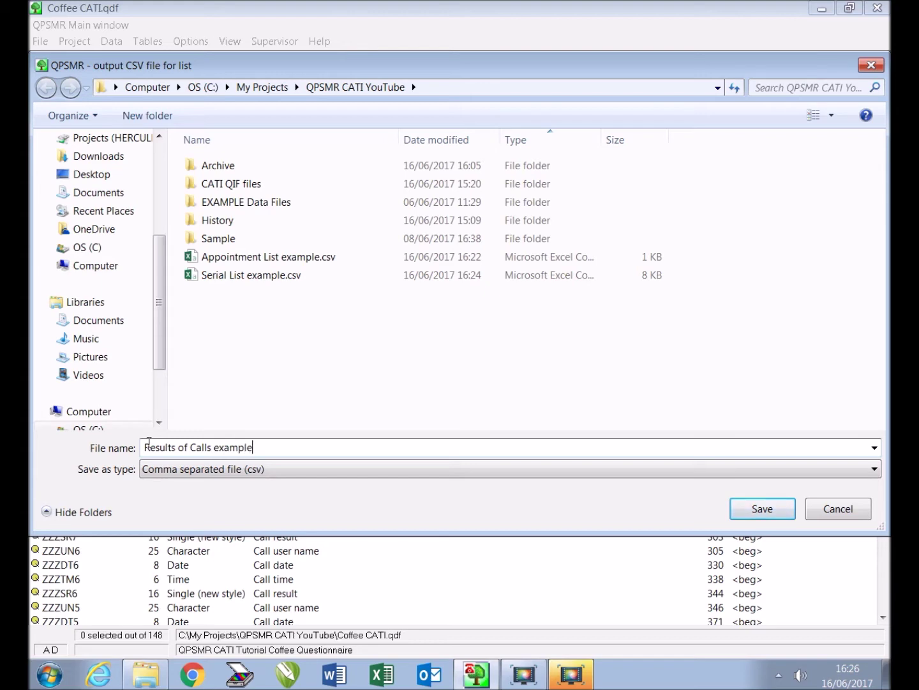
left_click(763, 509)
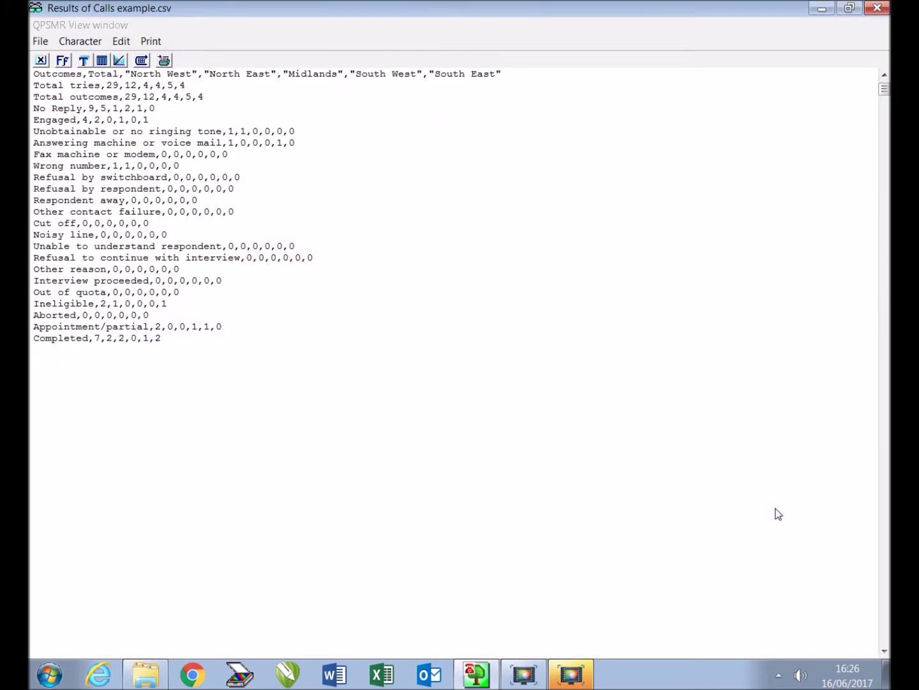
left_click(877, 8)
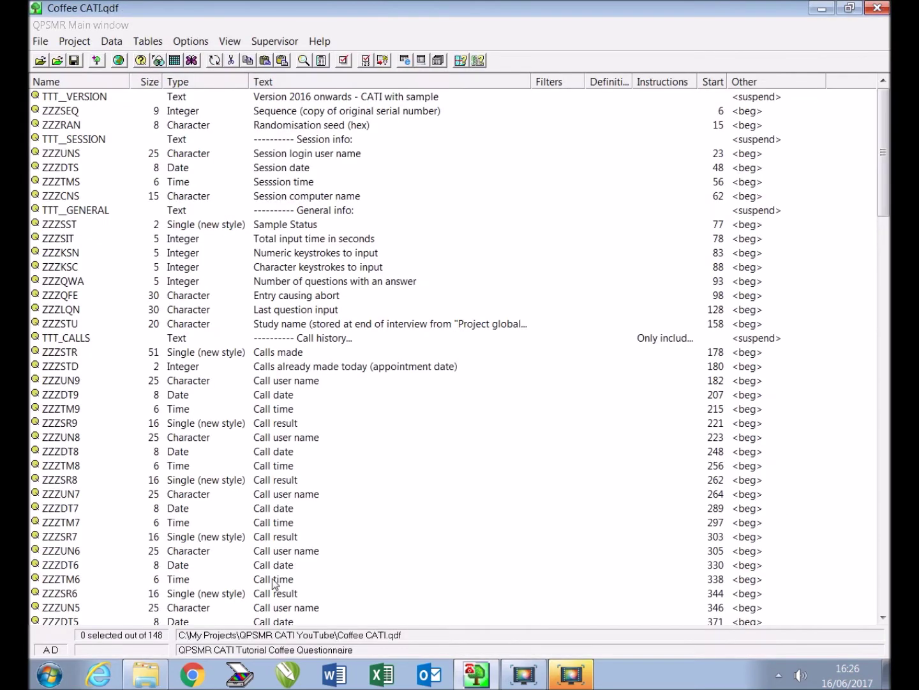
Step: Review Results of Calls example.csv from the project folder in Excel with columns A, C and F fitted to their contents, and close it without saving
left_click(147, 672)
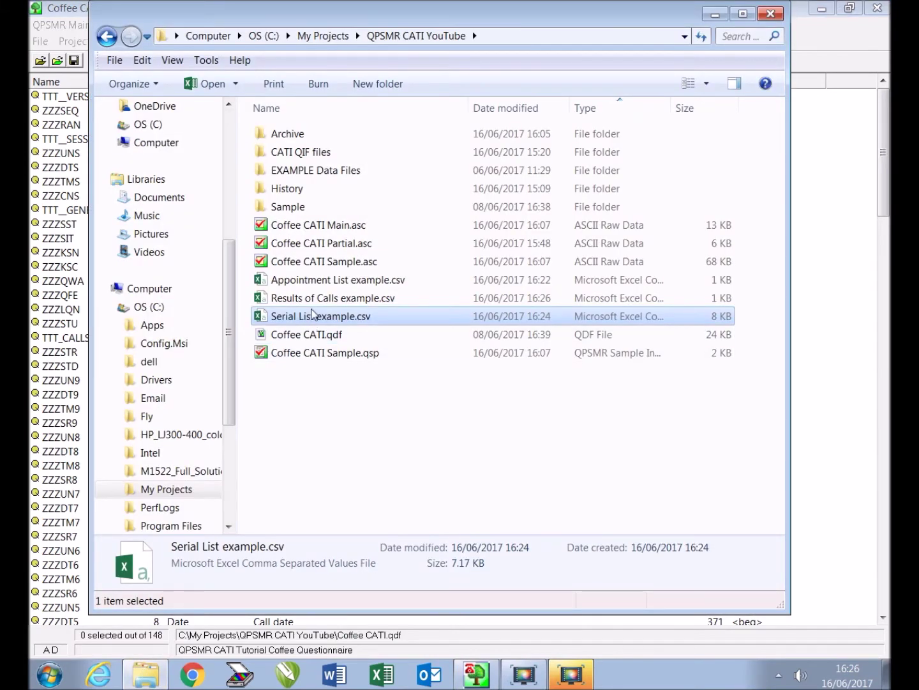
double_click(312, 298)
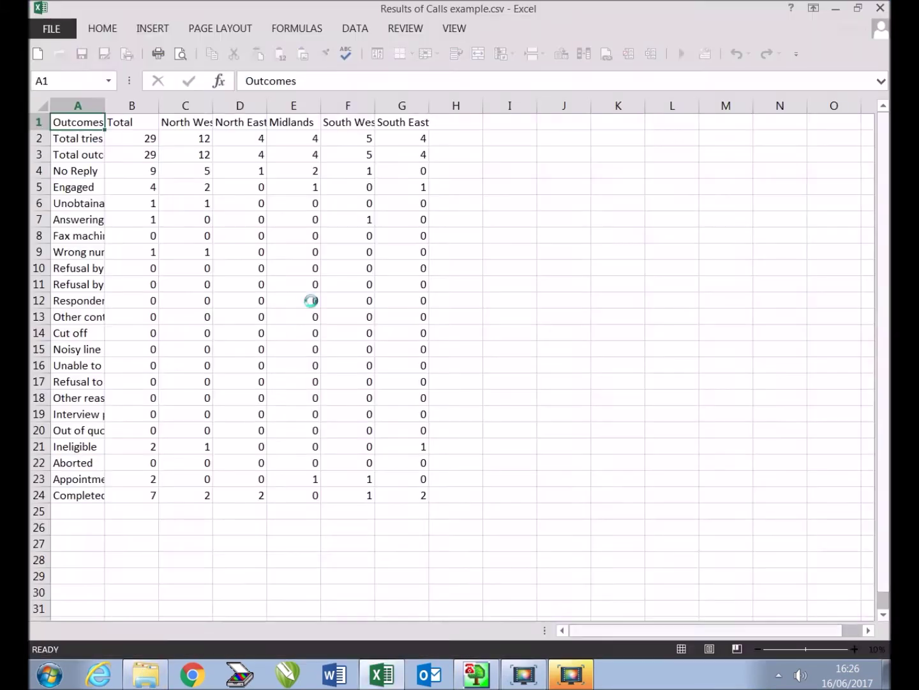
left_click_drag(103, 106, 103, 107)
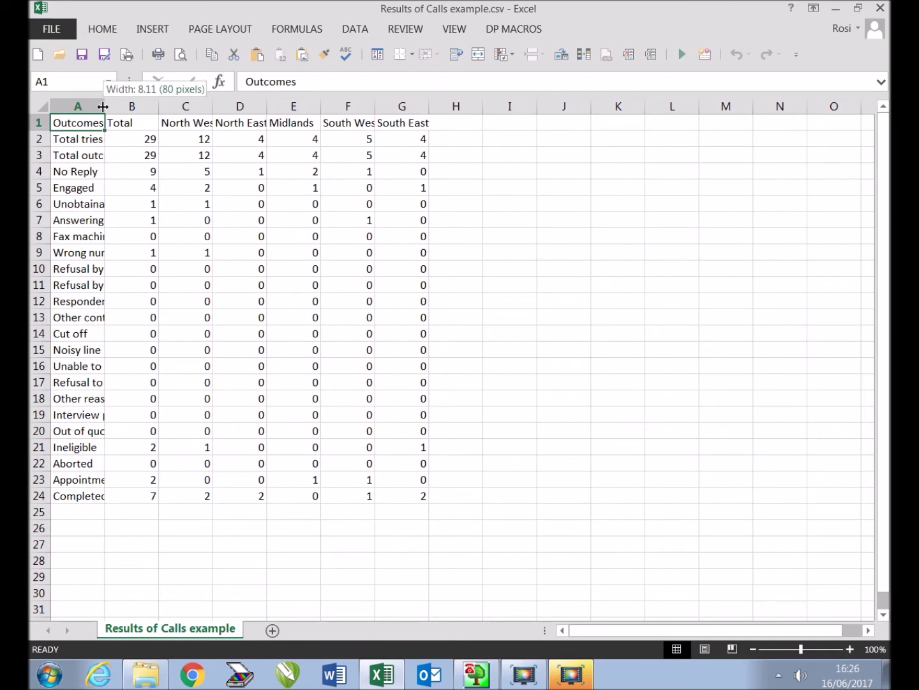
double_click(103, 106)
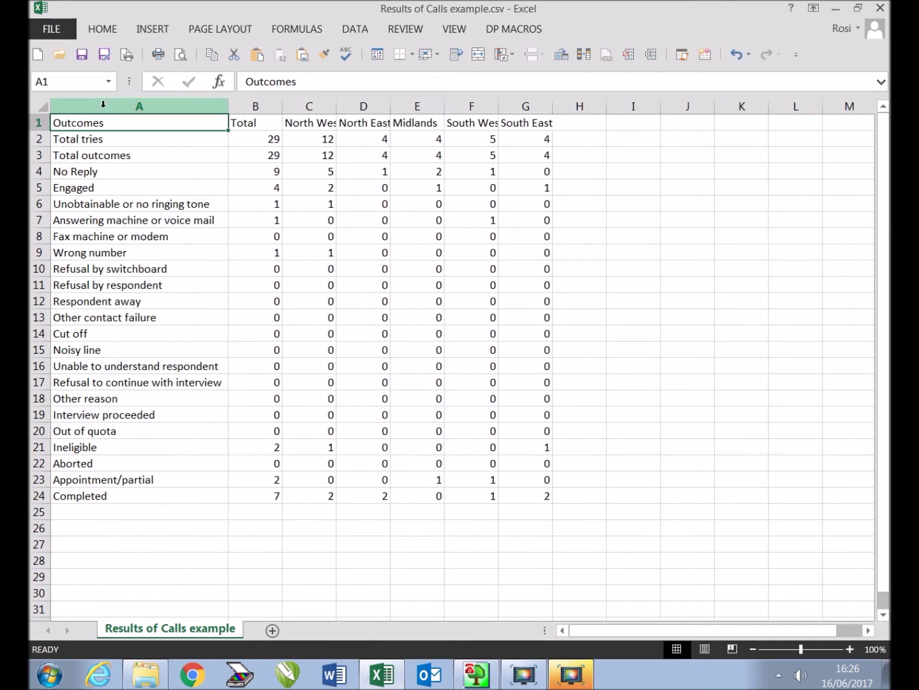
double_click(336, 107)
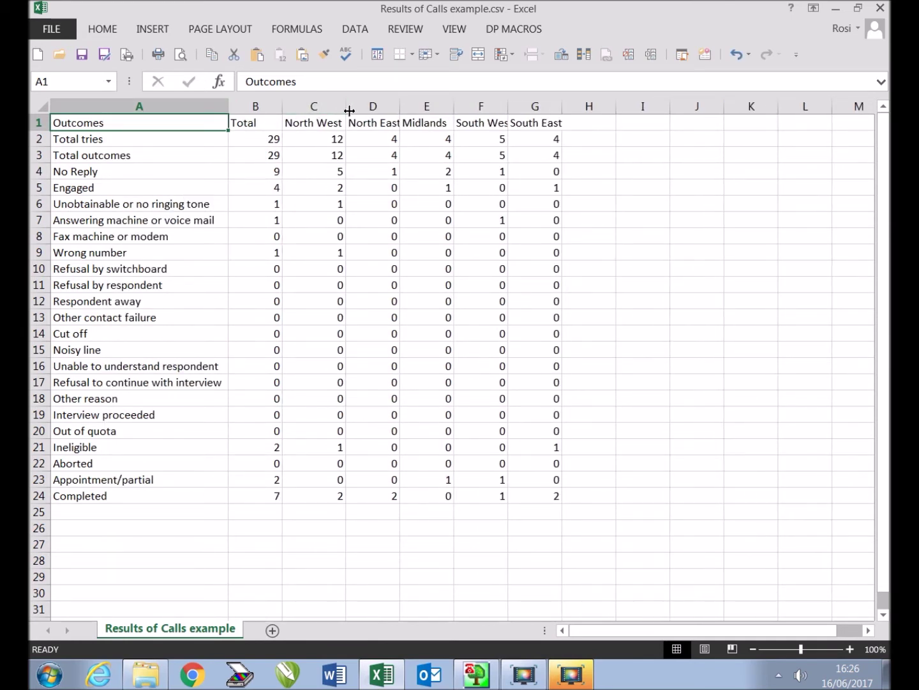
left_click_drag(509, 106, 508, 106)
double_click(508, 106)
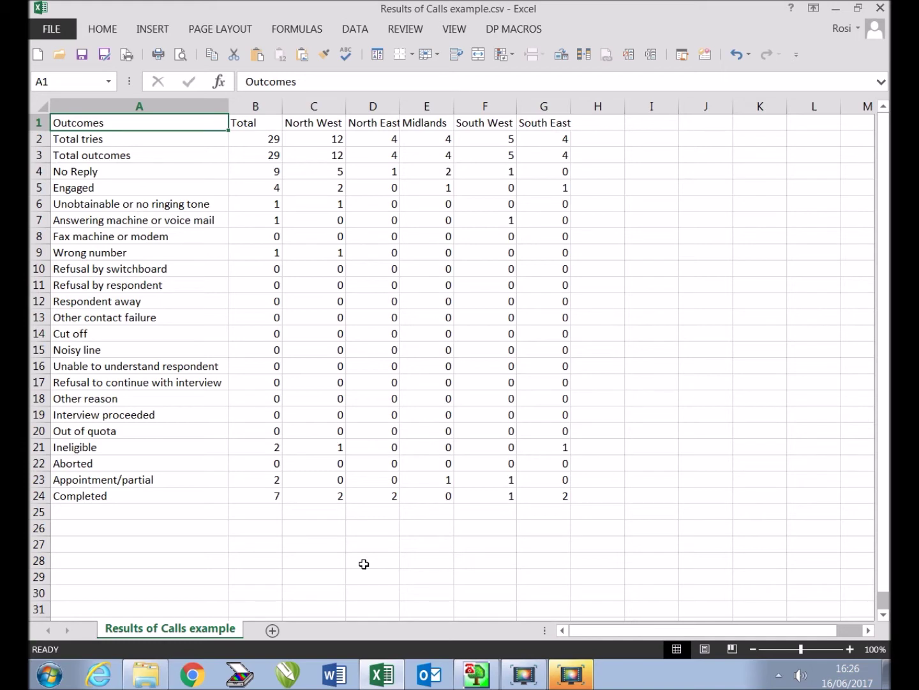
left_click(881, 8)
left_click(452, 359)
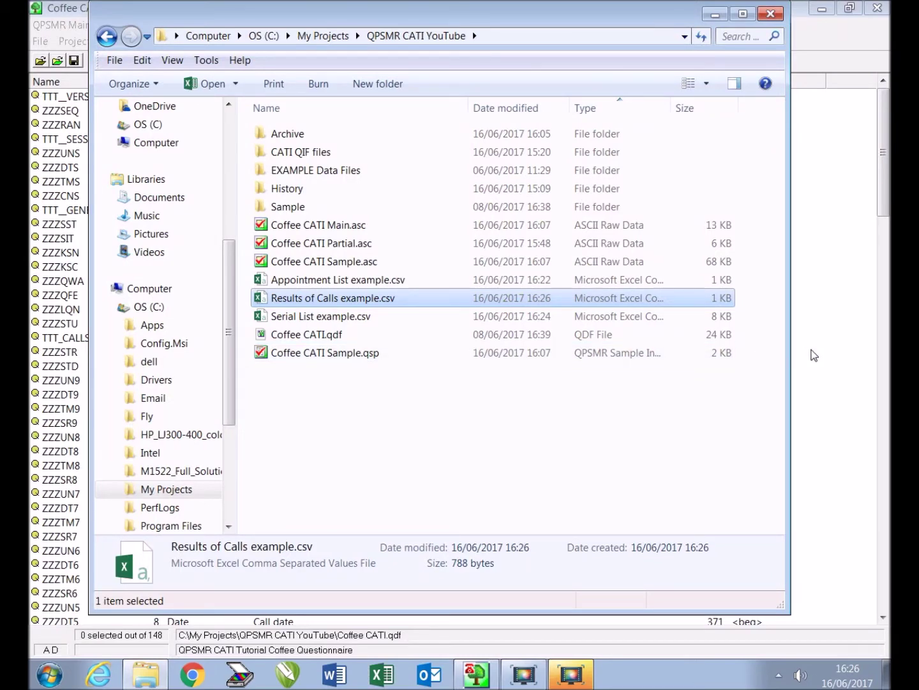
Step: Back in QPSMR, examine the response list of the ZZZEND questionnaire status question and close its worksheet without changes
left_click(814, 355)
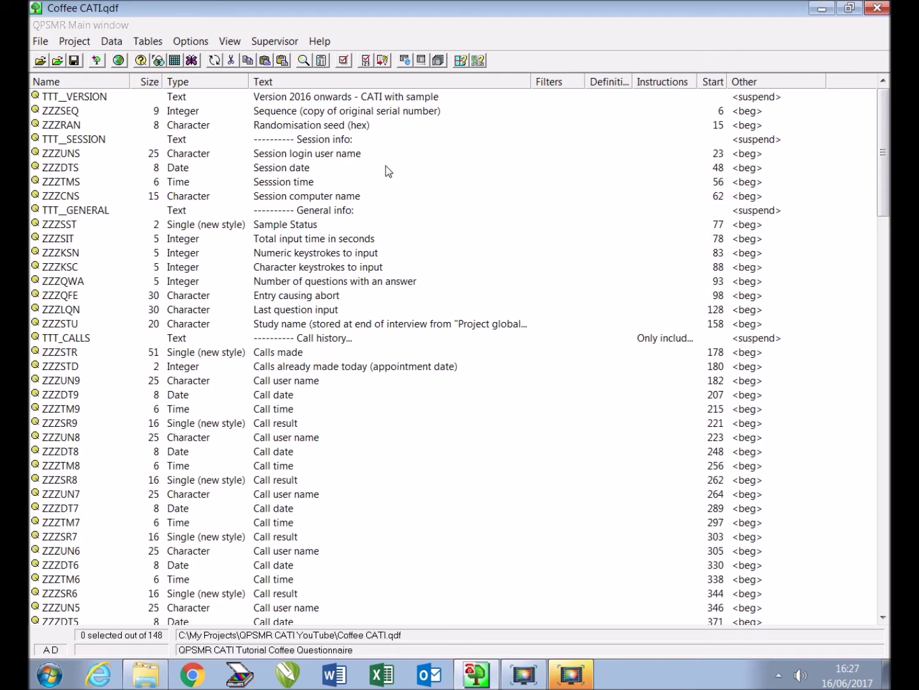
left_click_drag(883, 189, 836, 180)
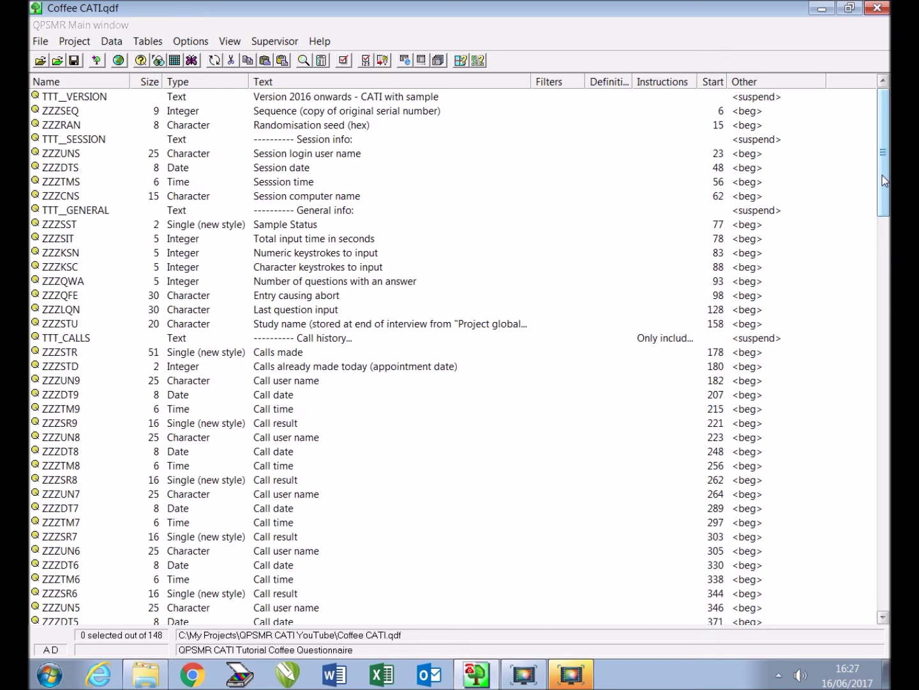
left_click_drag(882, 175, 872, 581)
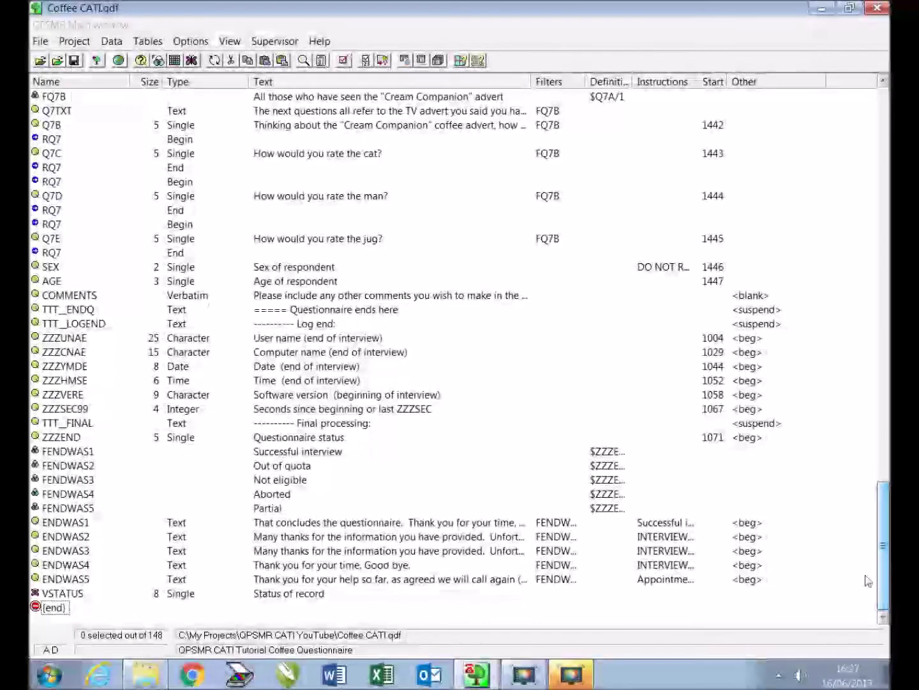
double_click(57, 436)
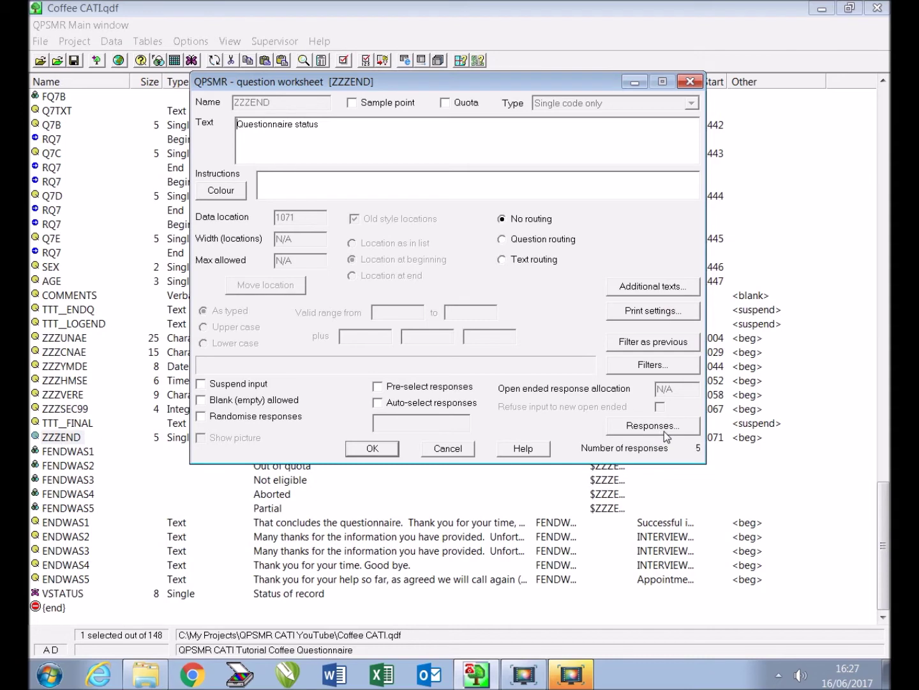
left_click(664, 426)
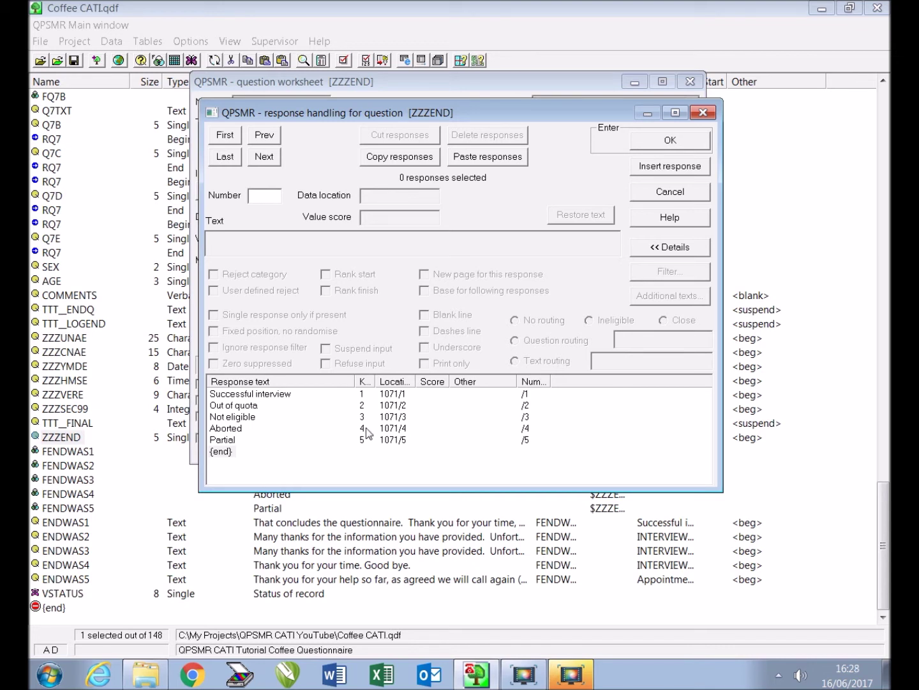
left_click(710, 113)
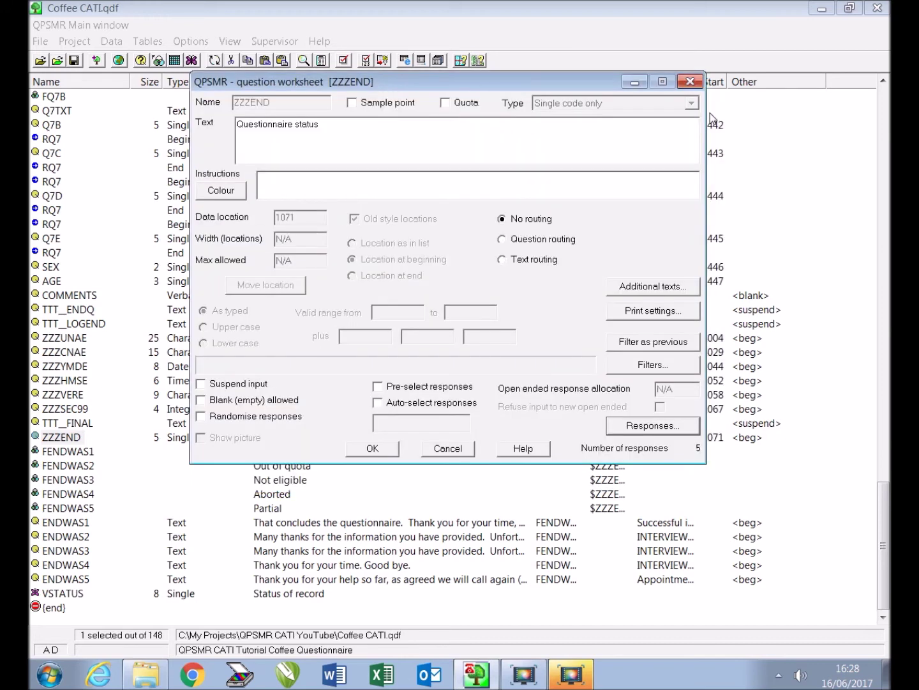
left_click(454, 450)
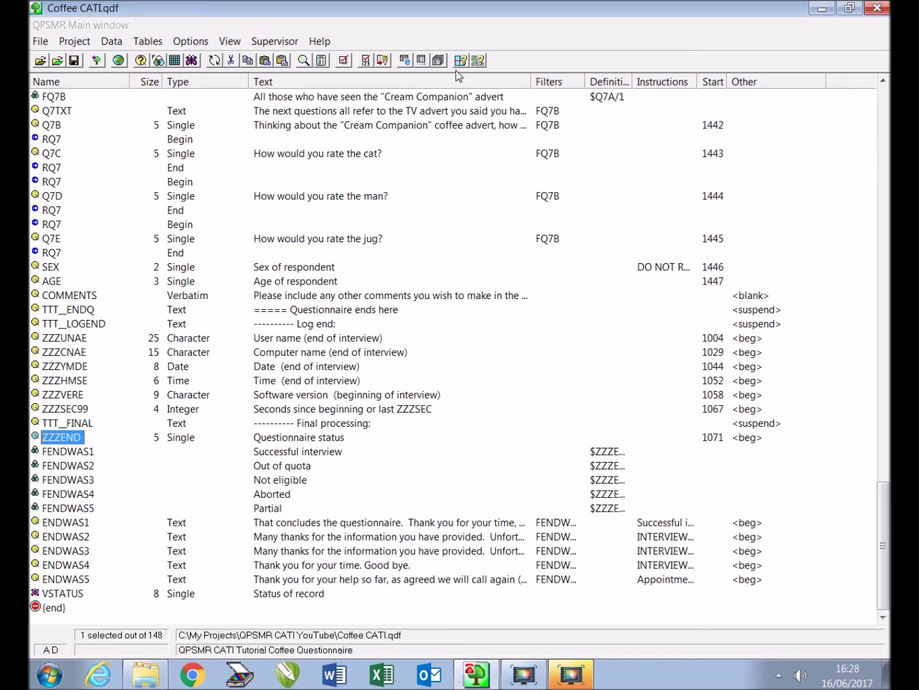
Step: Create a new tables file named "Supervisor Tables" in the project folder
left_click(440, 61)
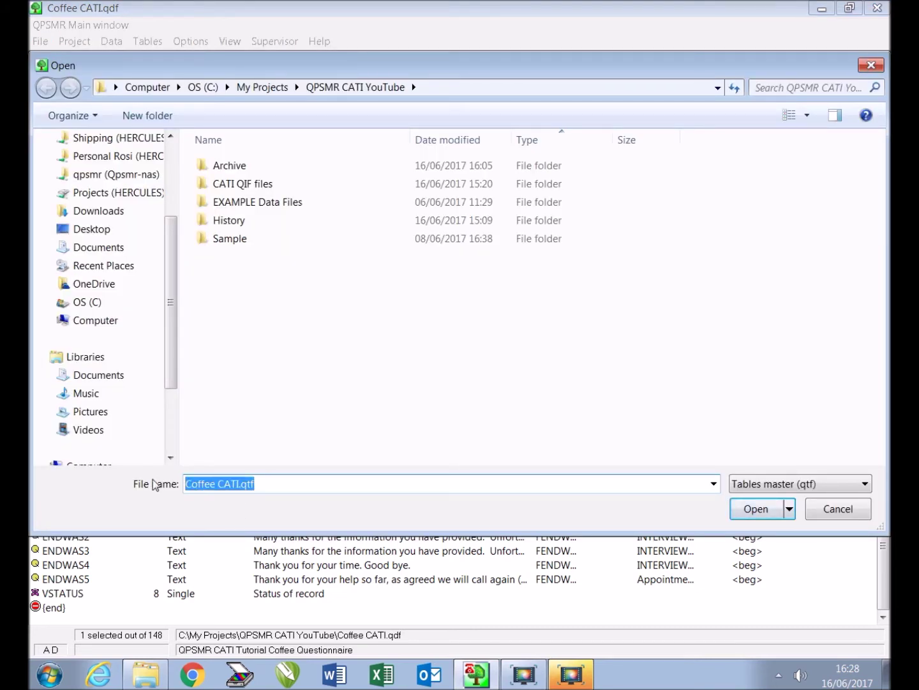
type("Sup")
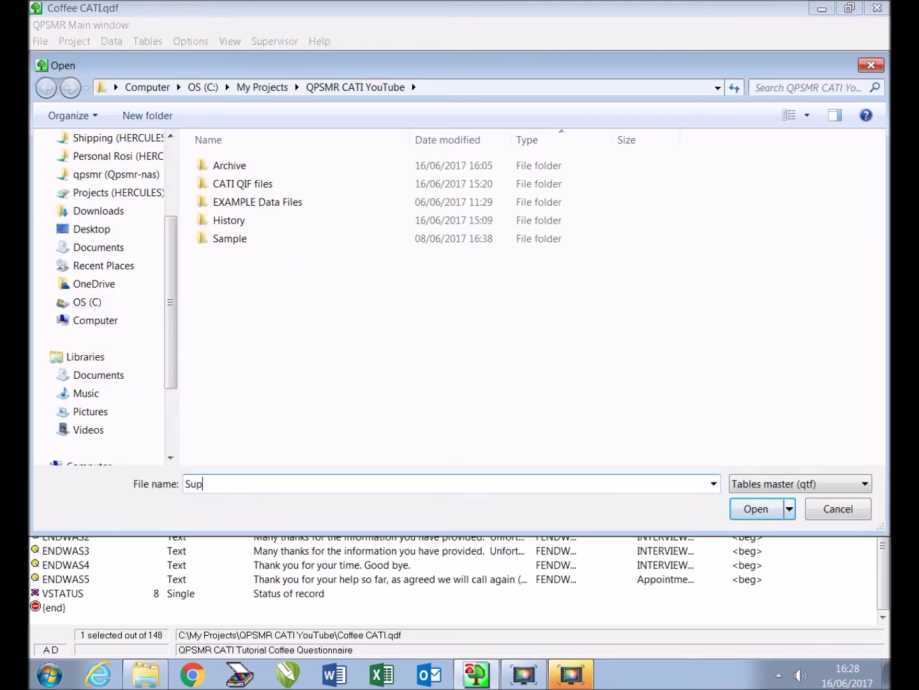
type("ervisor Tables")
left_click(752, 514)
left_click(517, 355)
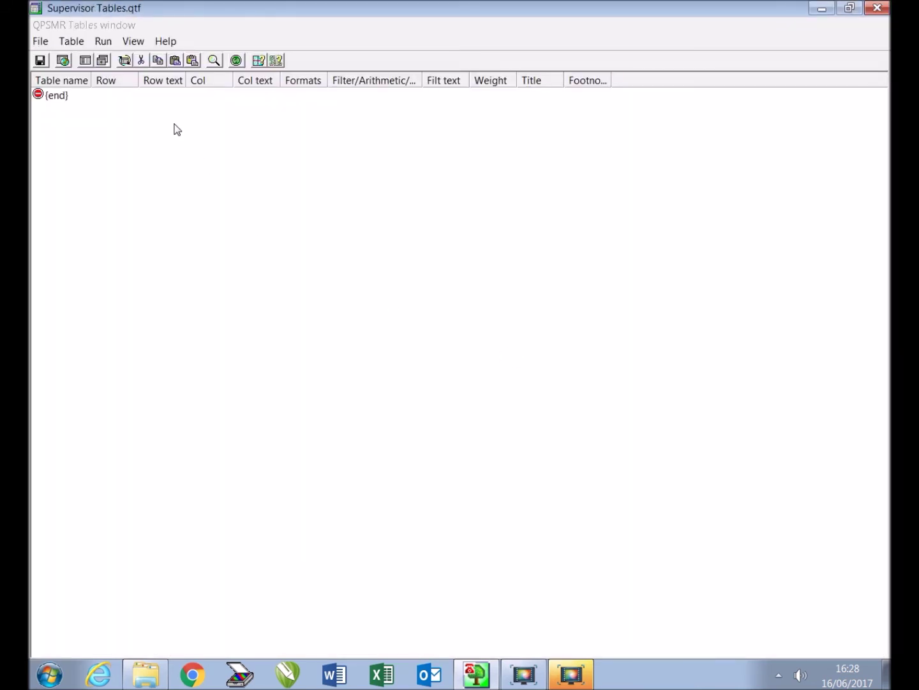
Step: In the global table settings, enter the header "Coffee CATI Supervisor Tables" and the format clw9
left_click(63, 60)
left_click(143, 146)
type("Coffee CA")
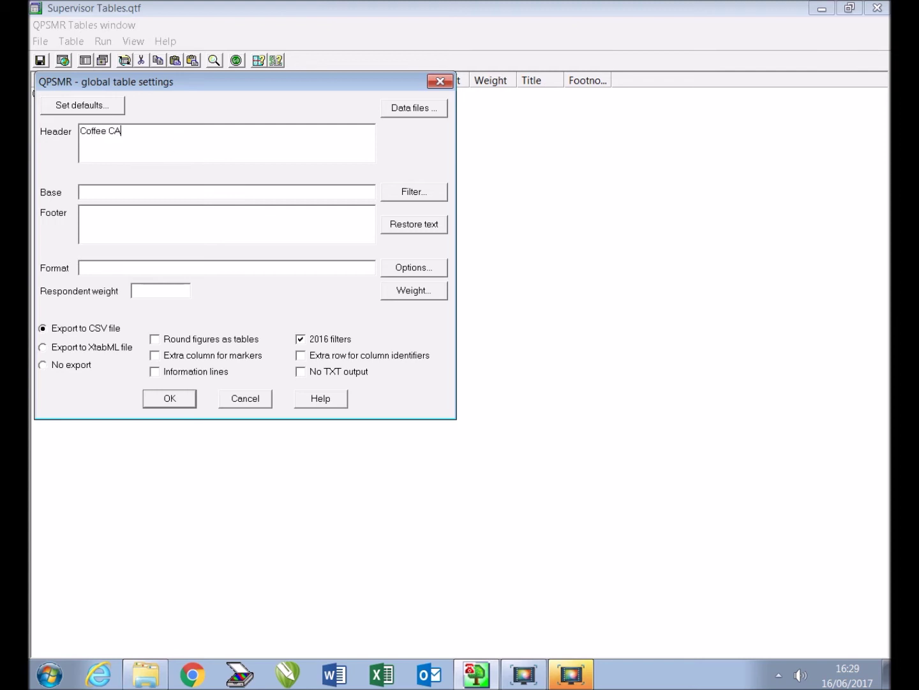
type("TI Supervisor Tables")
left_click(148, 272)
type("clw9")
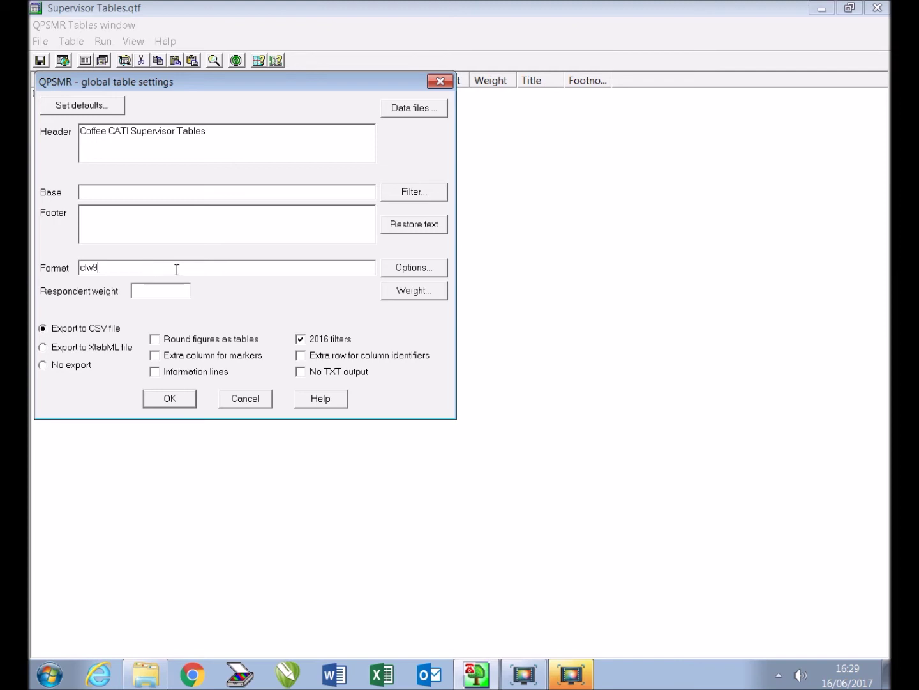
Step: Add Coffee CATI Main.asc, Coffee CATI Partial.asc and Coffee CATI Sample.asc to the list of data files for the table run
left_click(429, 111)
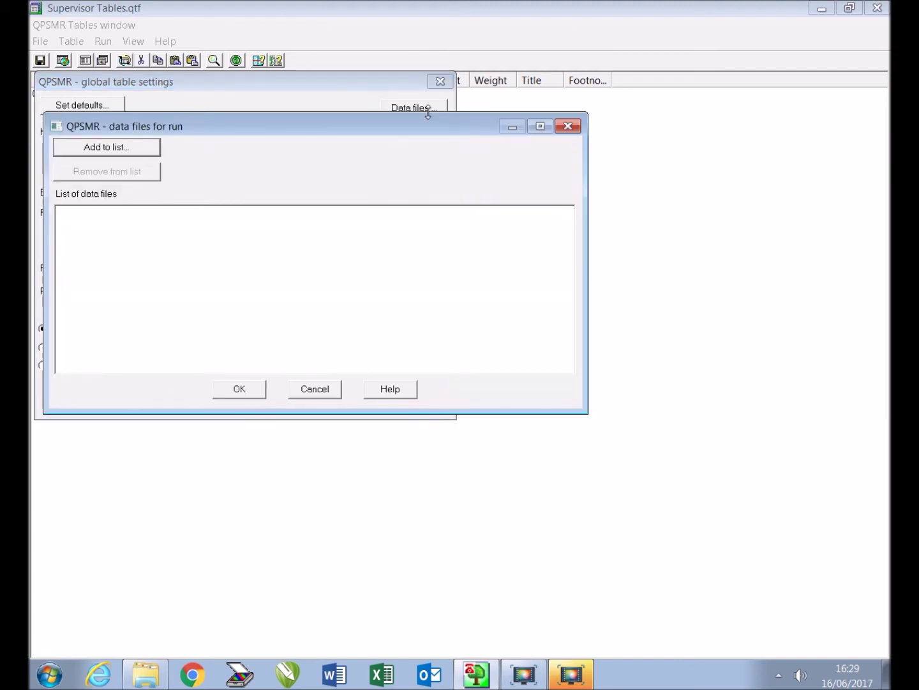
left_click(146, 148)
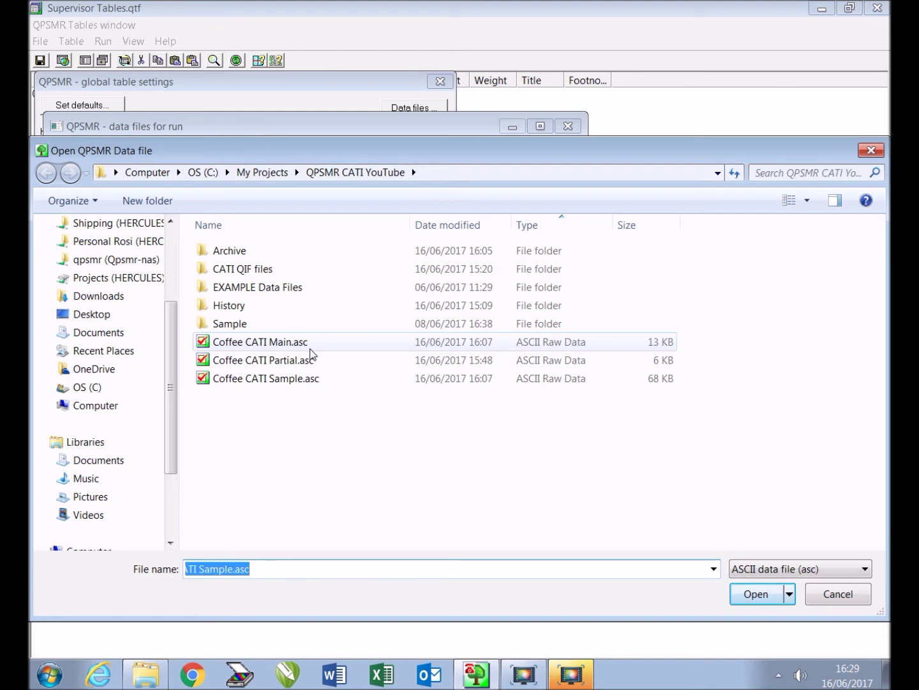
left_click(312, 353)
left_click(769, 598)
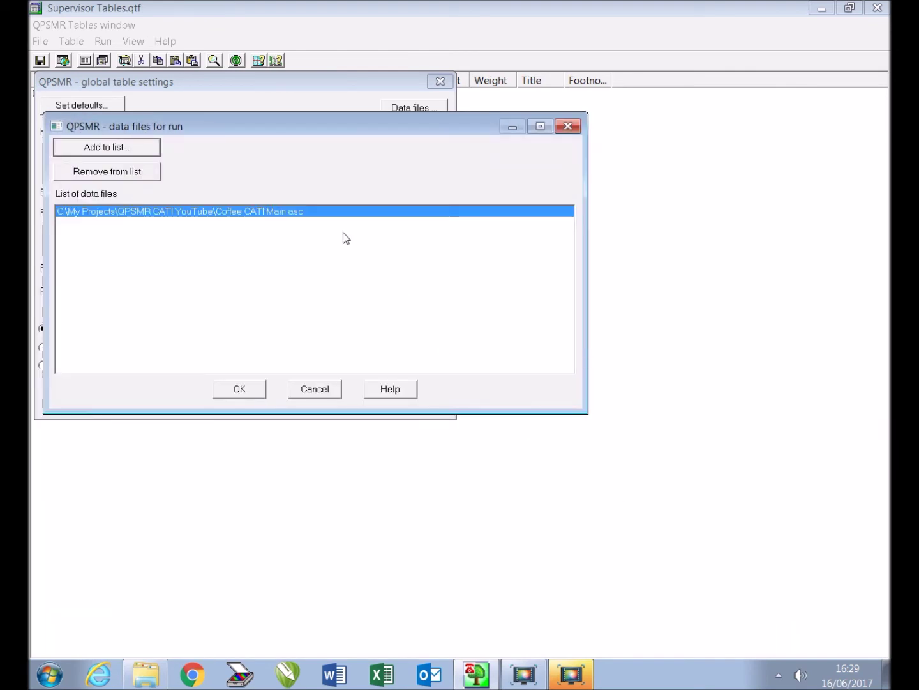
left_click(143, 148)
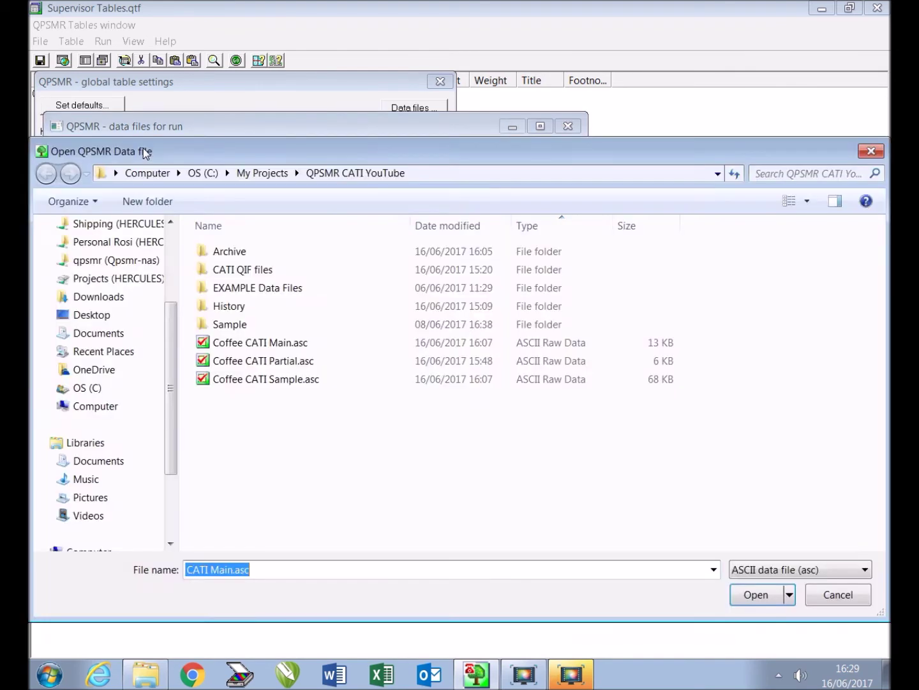
left_click(283, 362)
left_click(756, 597)
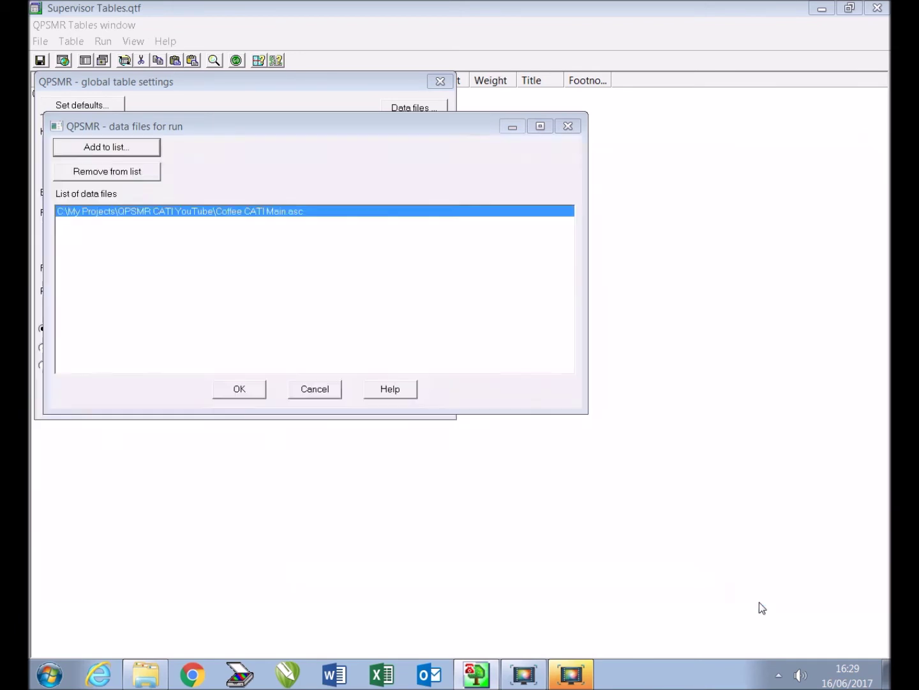
left_click(129, 150)
left_click(269, 379)
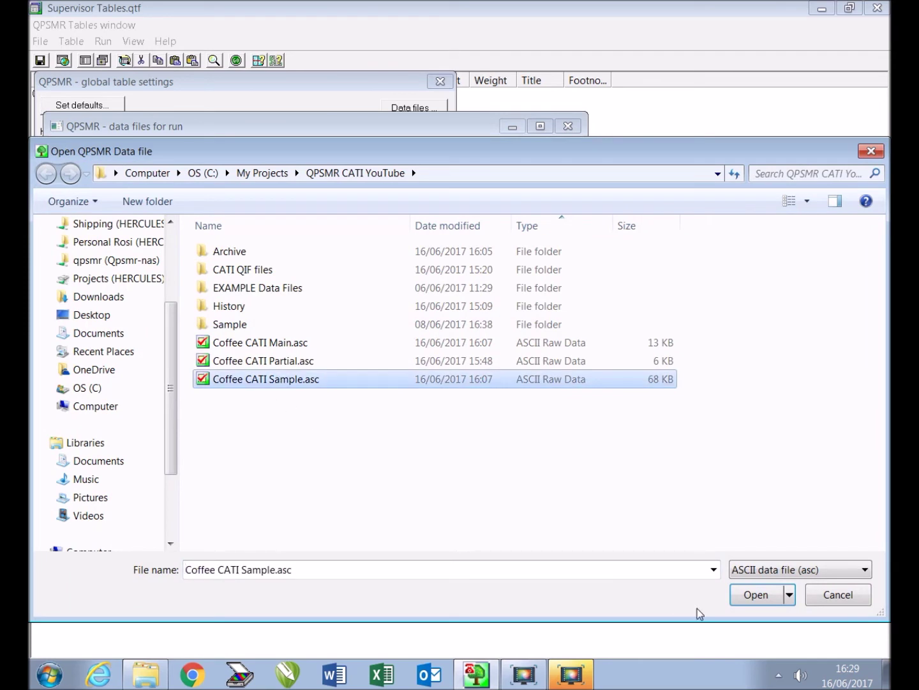
left_click(756, 595)
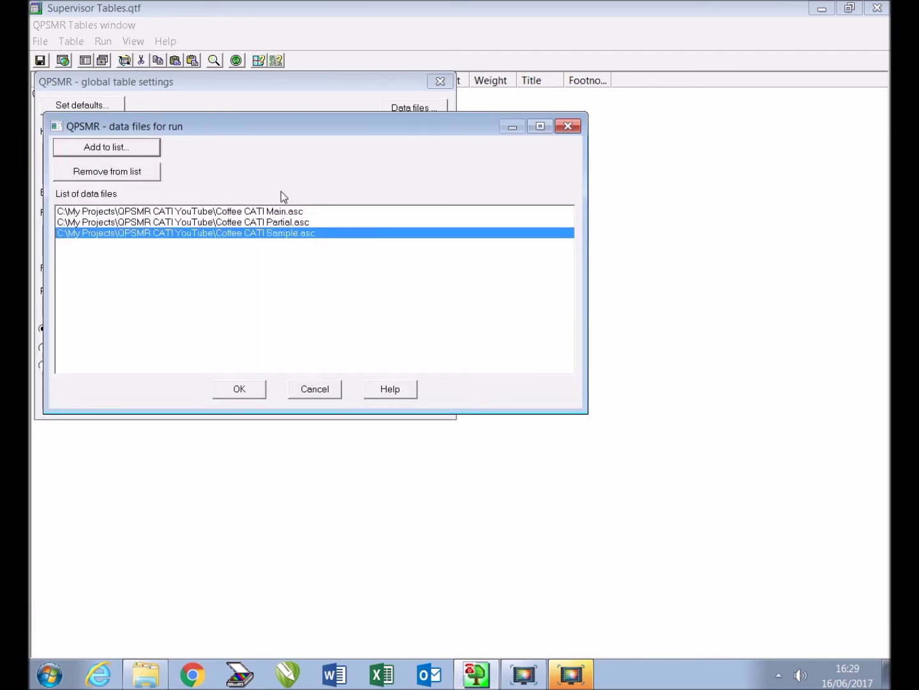
Step: Accept the data file list and global settings, and start a new table with ZZZSTR (Calls made) and ZZZSR0 (Call result) as columns
left_click(241, 389)
left_click(187, 403)
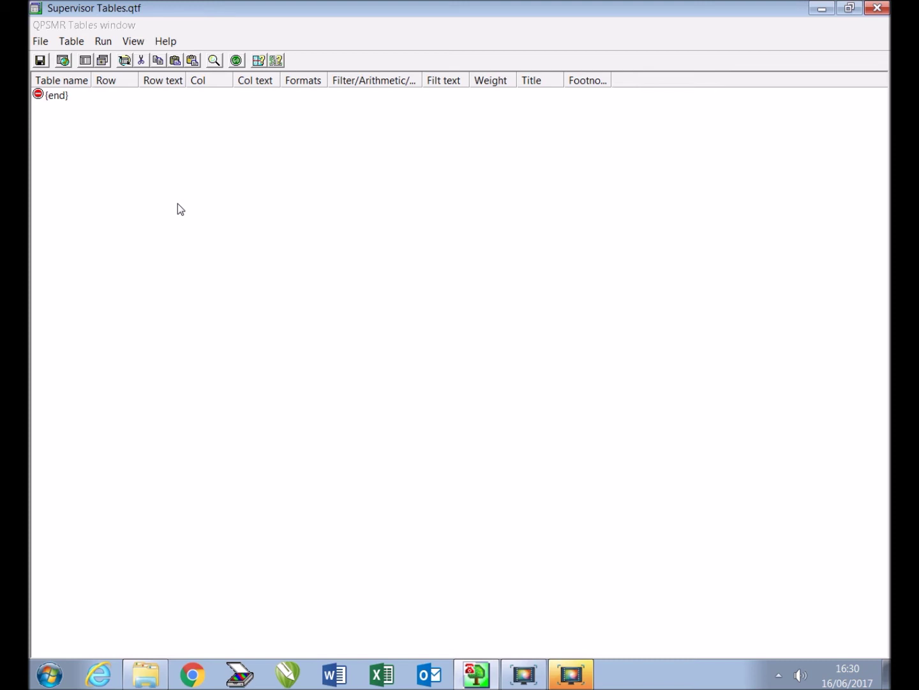
left_click(85, 62)
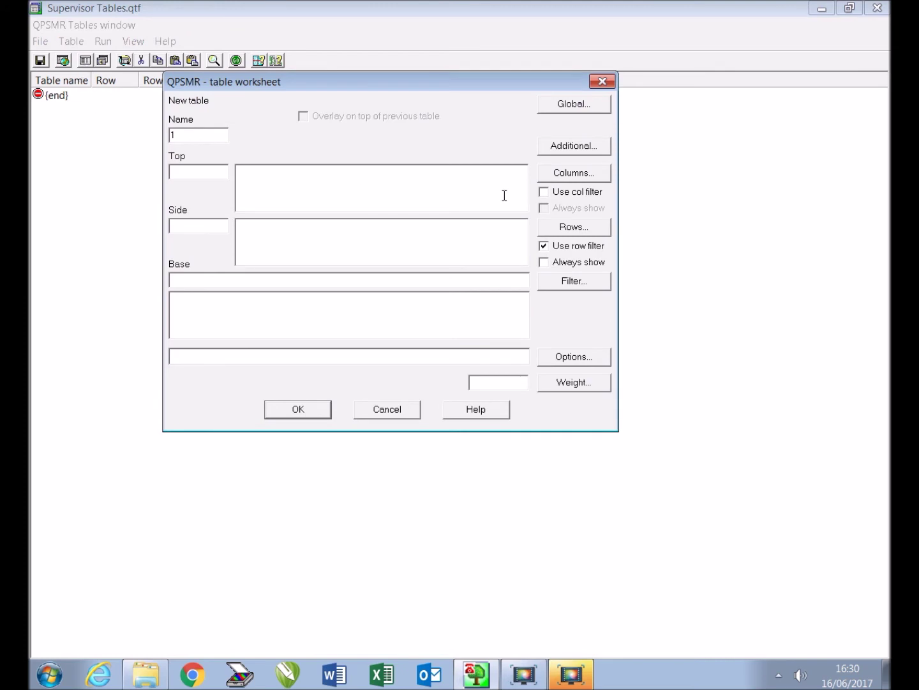
left_click(598, 176)
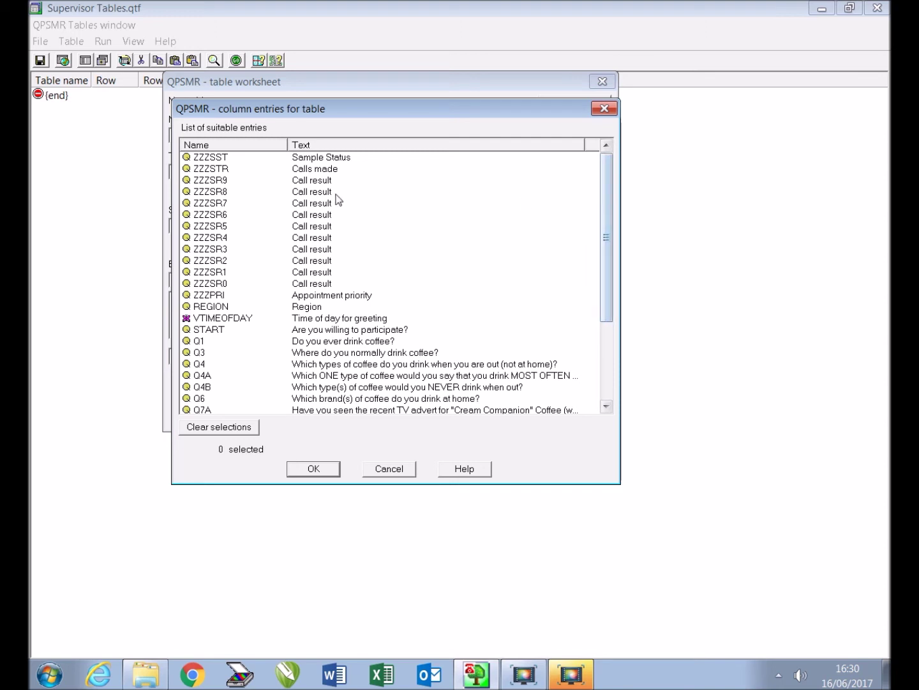
left_click(224, 173)
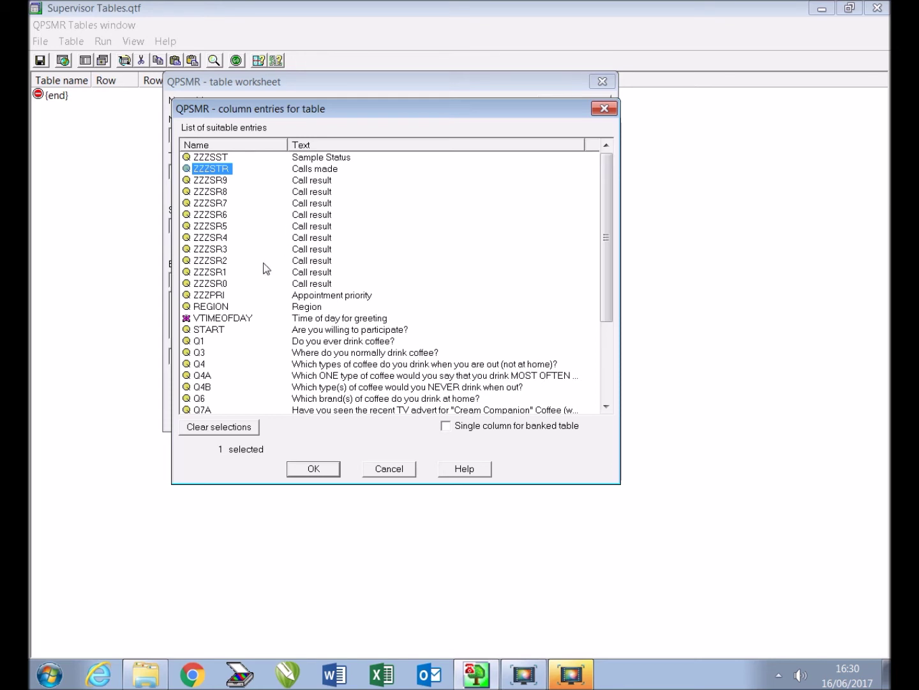
left_click(225, 284)
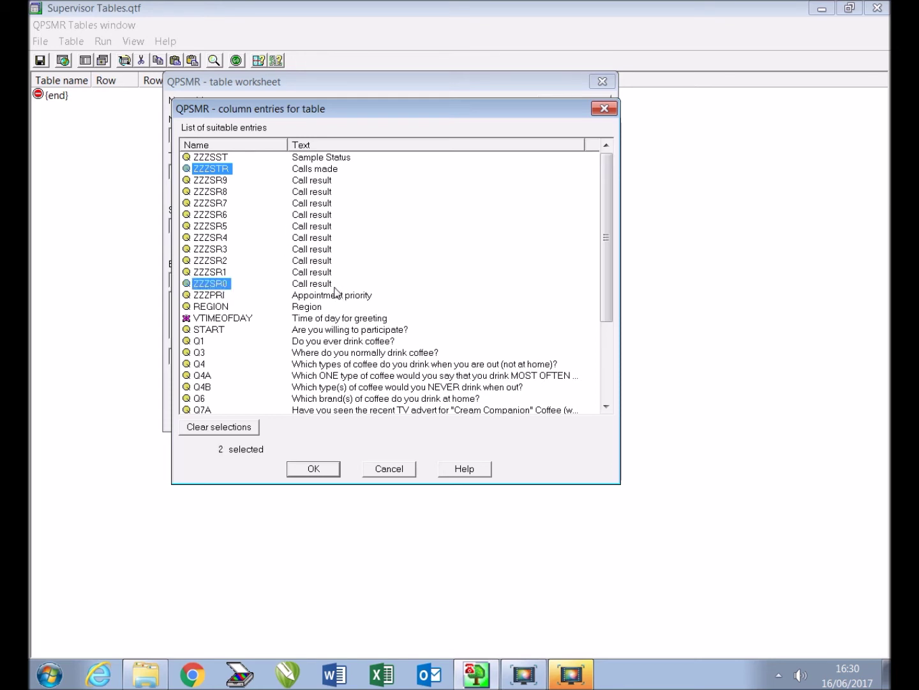
left_click(313, 469)
Step: Set the rows to VSTATUS (Status of record) with the format anr, and add the two tables to the list
left_click(573, 226)
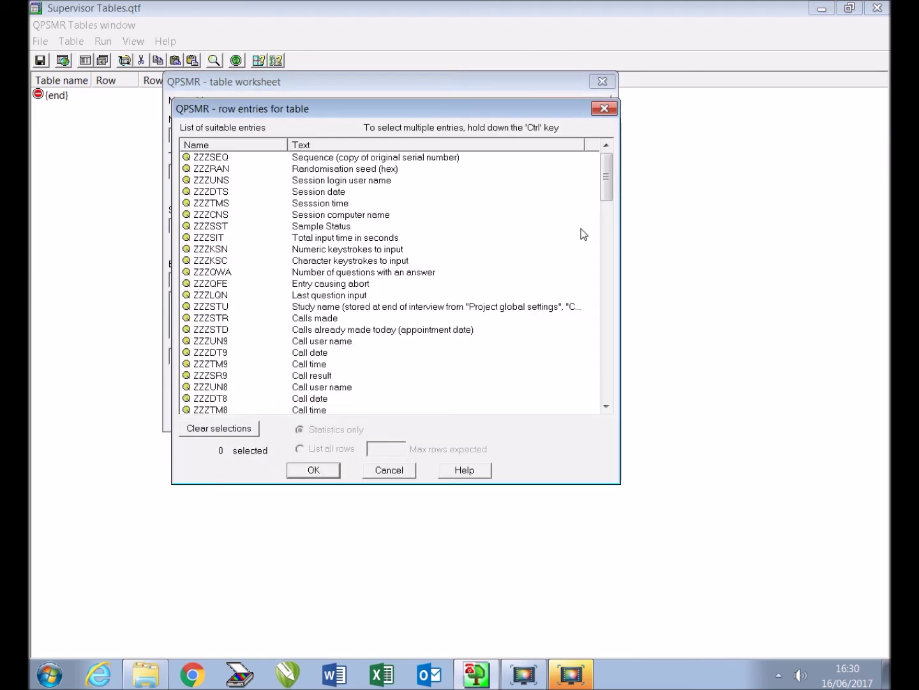
left_click_drag(608, 194, 581, 397)
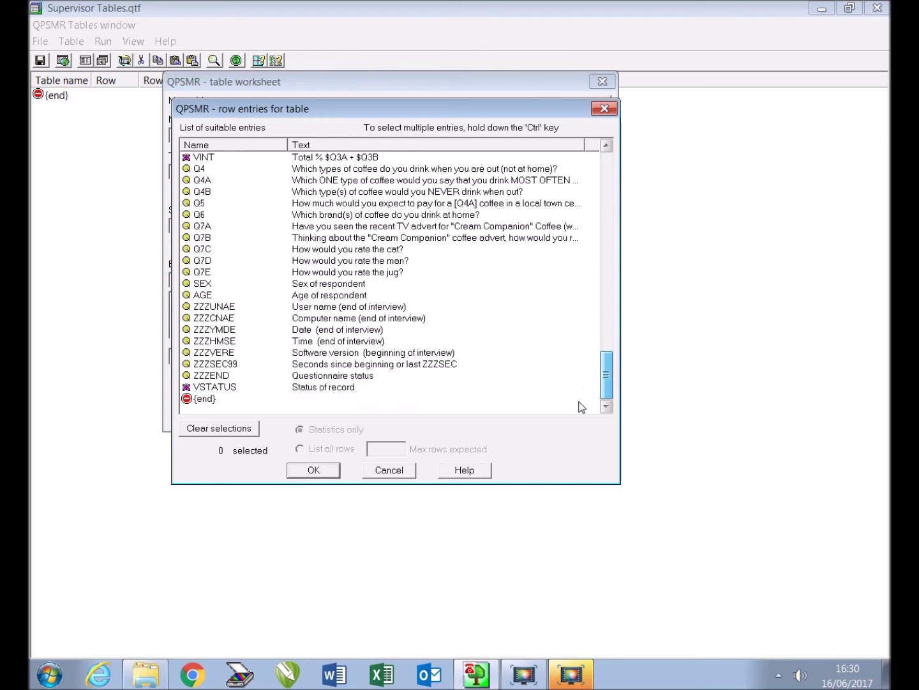
left_click(228, 387)
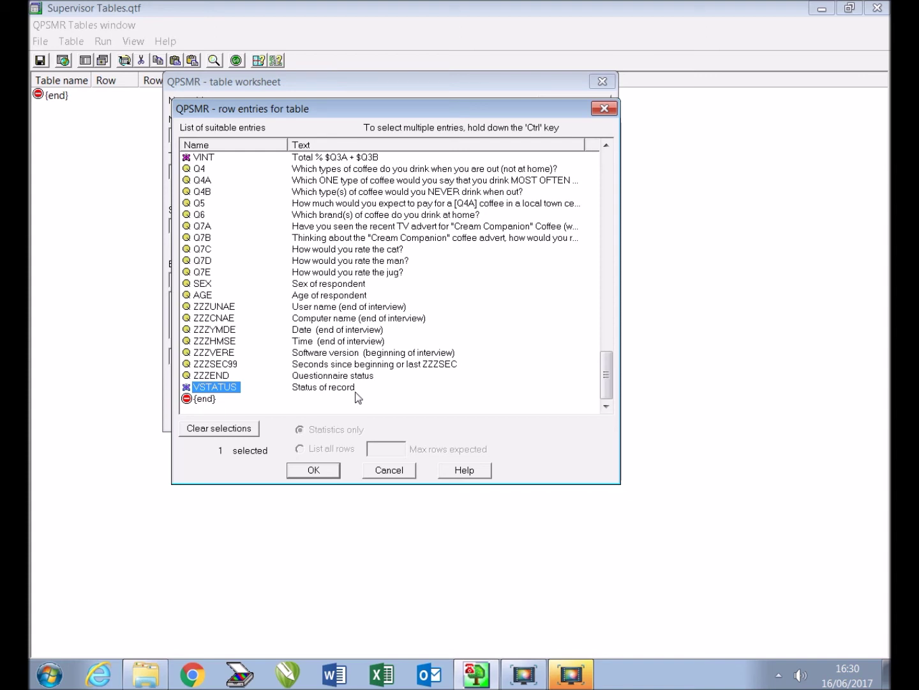
left_click(332, 471)
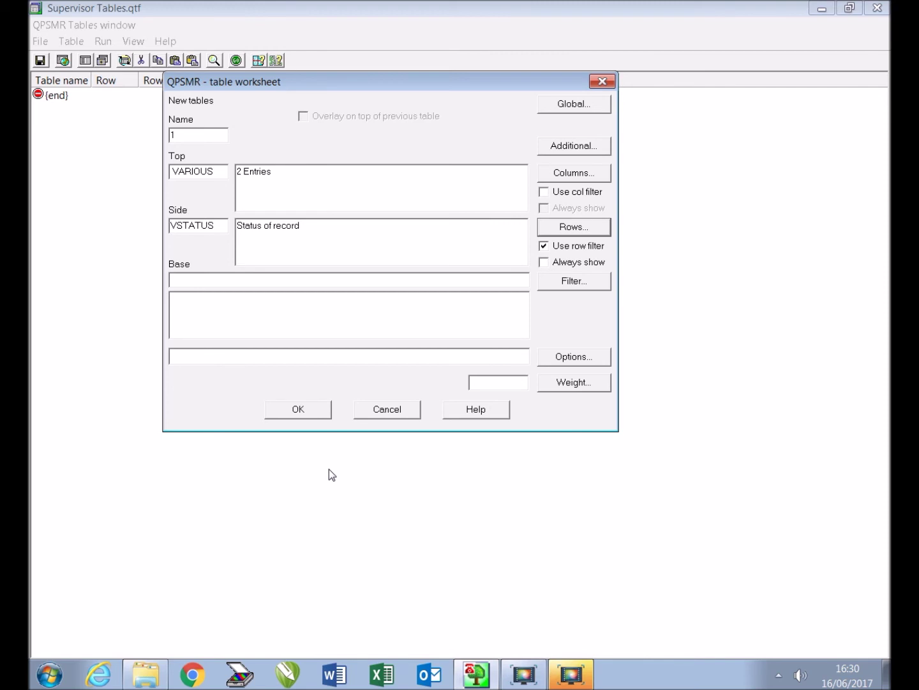
left_click(193, 354)
type("anr")
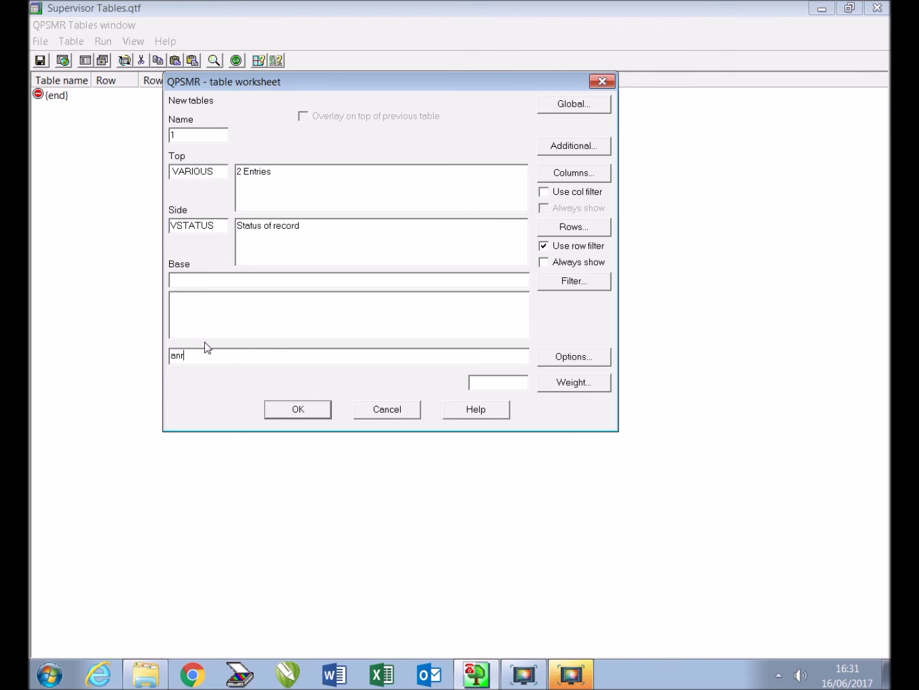
left_click(316, 409)
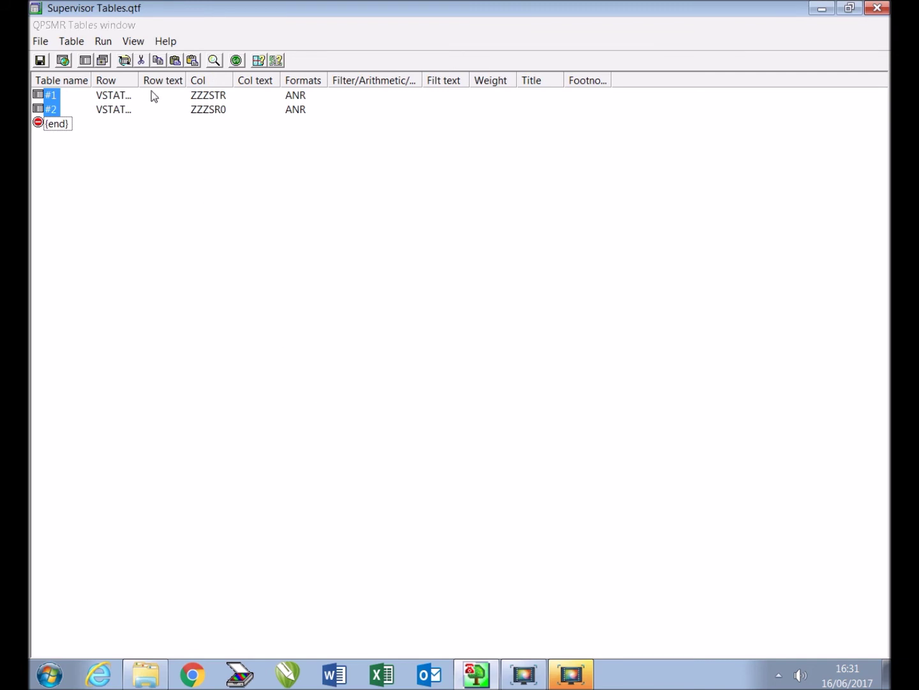
double_click(138, 79)
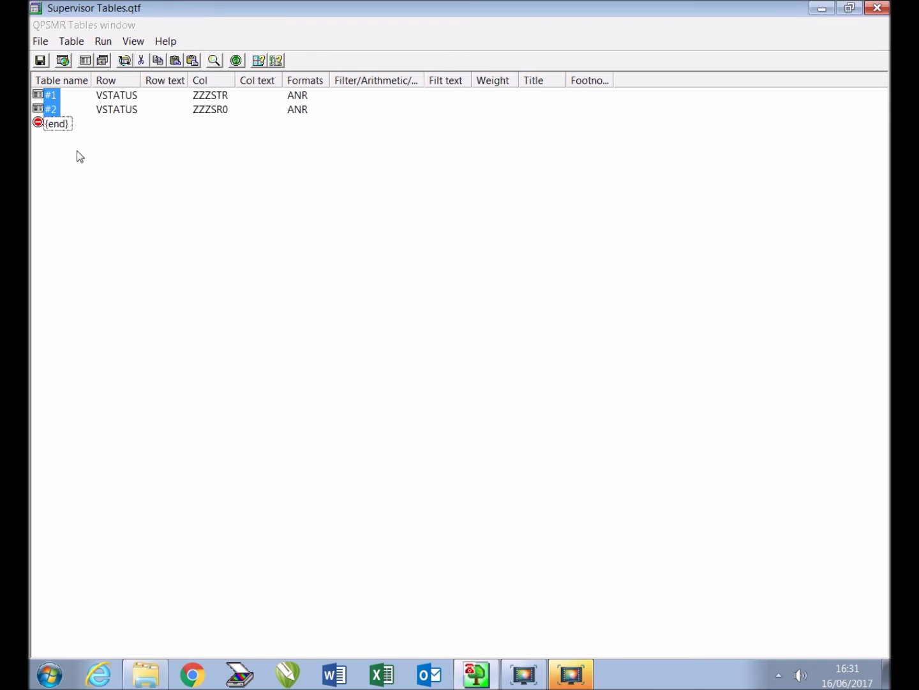
Step: Start a new table at the end of the table list with REGION as its column entry
left_click(60, 125)
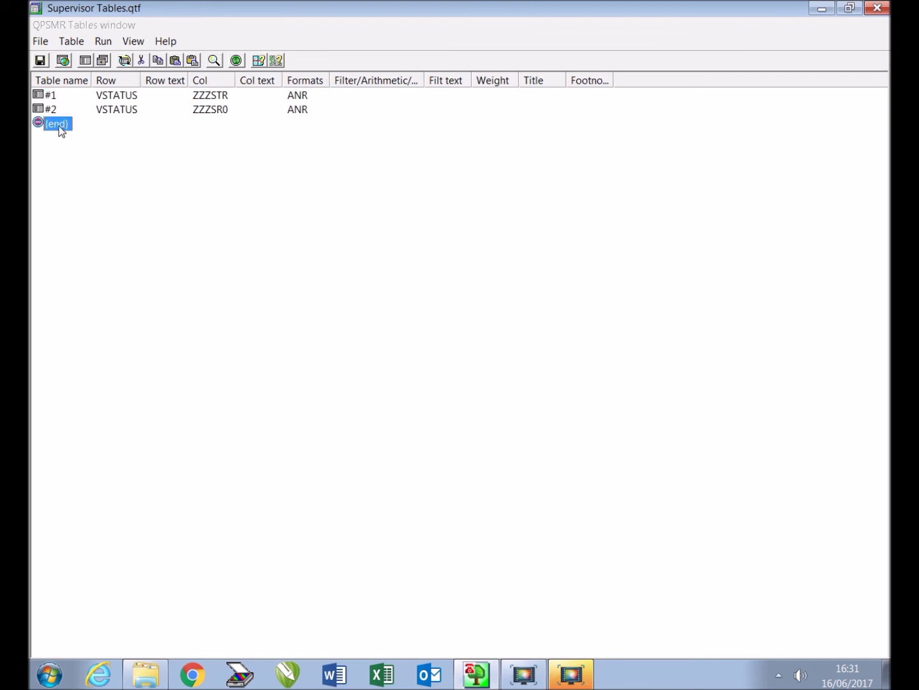
left_click(86, 62)
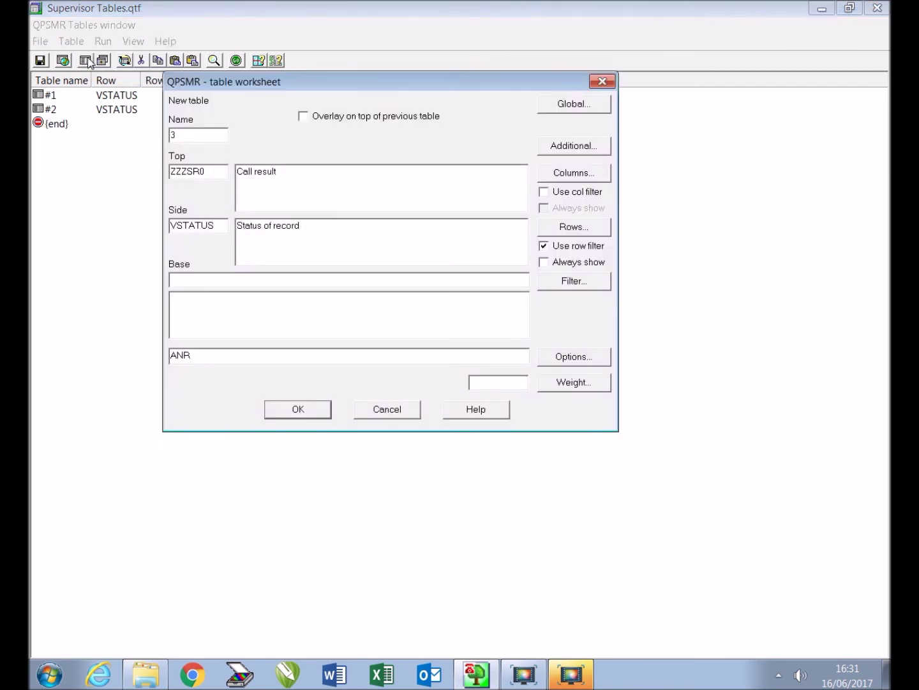
left_click(563, 175)
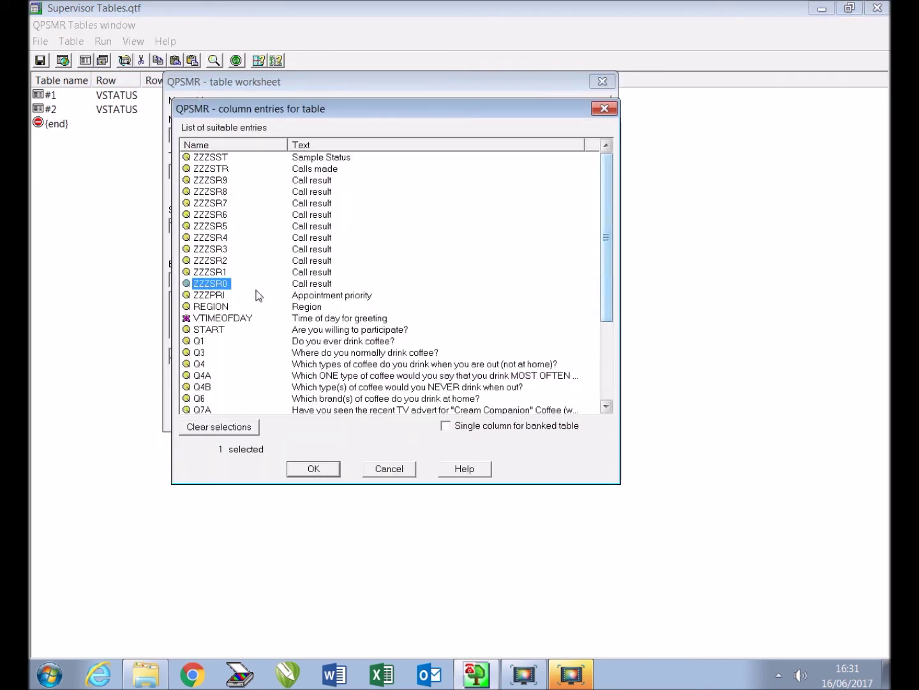
left_click(228, 307)
left_click(327, 469)
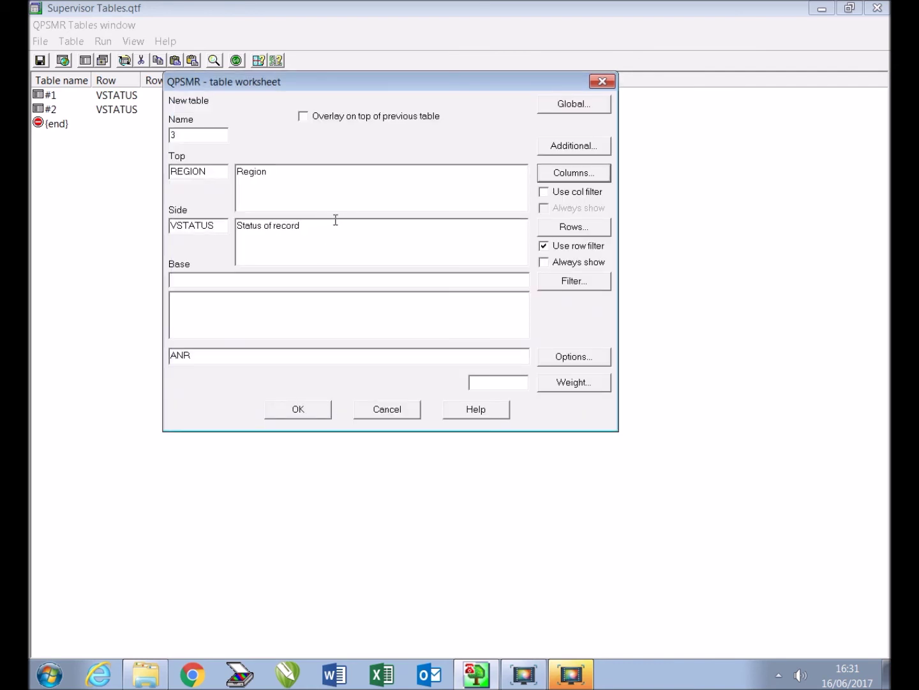
Step: Set the new table's row entry to ZZZUN0 (Call user name), listing all rows with a maximum of 100 expected
left_click(583, 232)
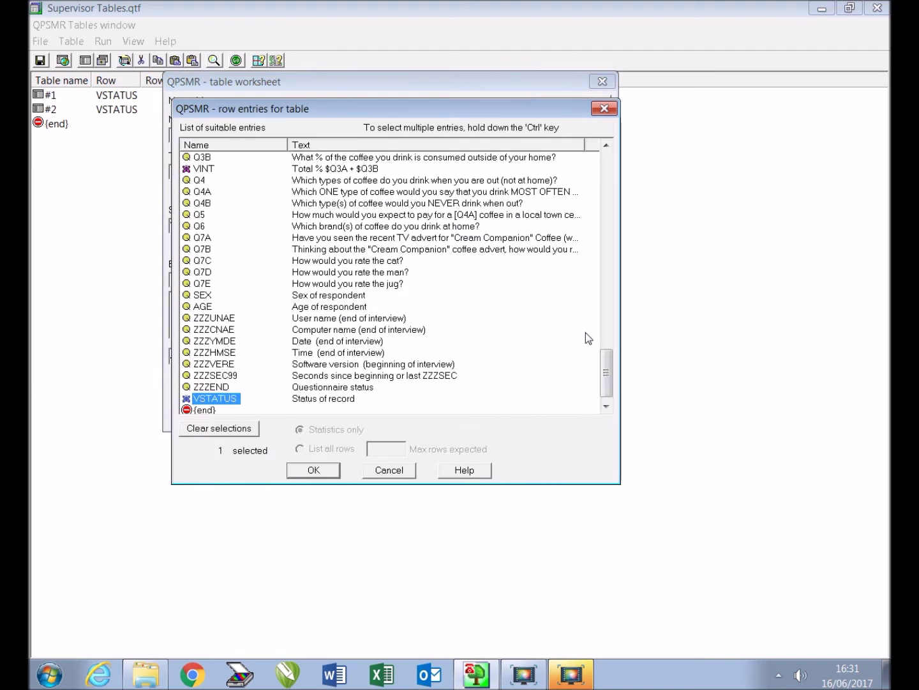
left_click_drag(606, 359, 583, 266)
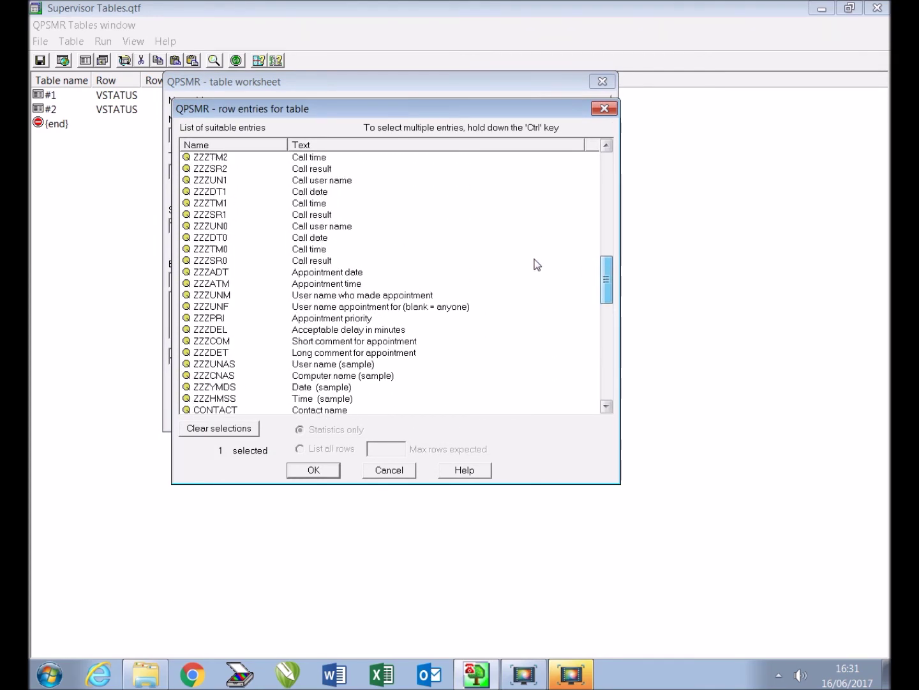
left_click(217, 226)
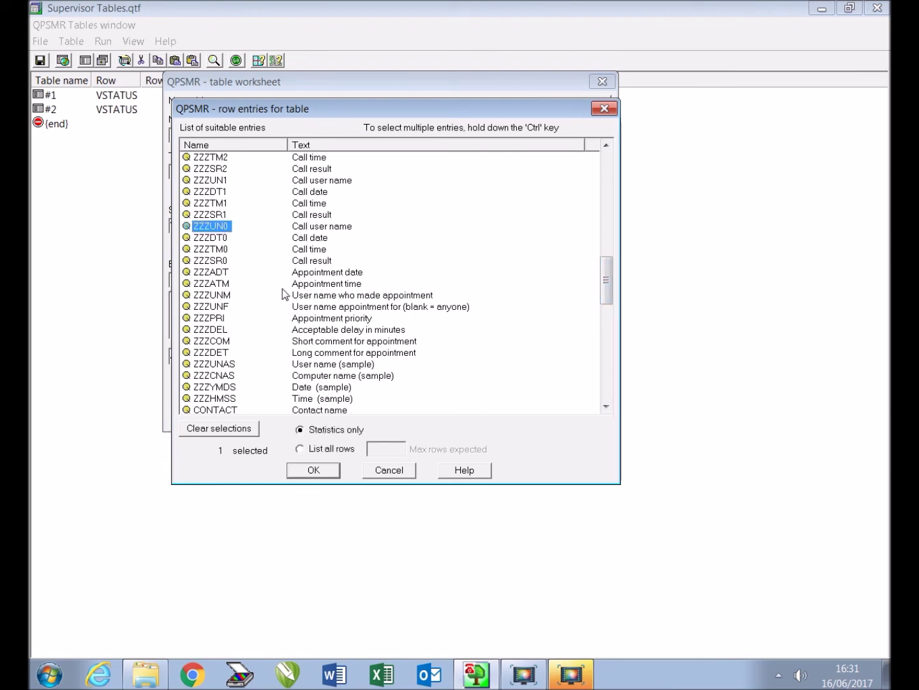
left_click(332, 448)
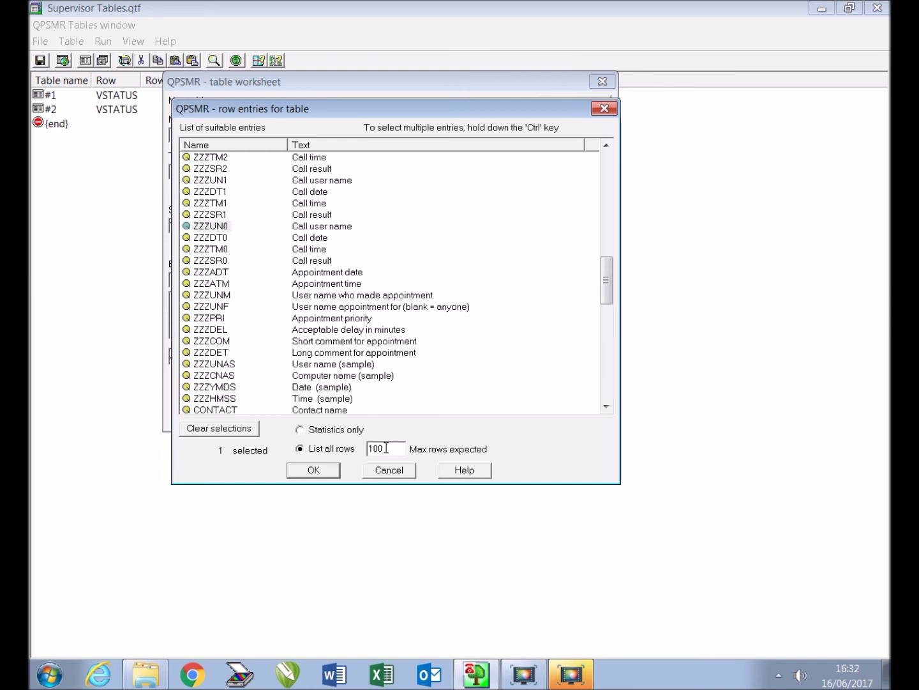
left_click(332, 471)
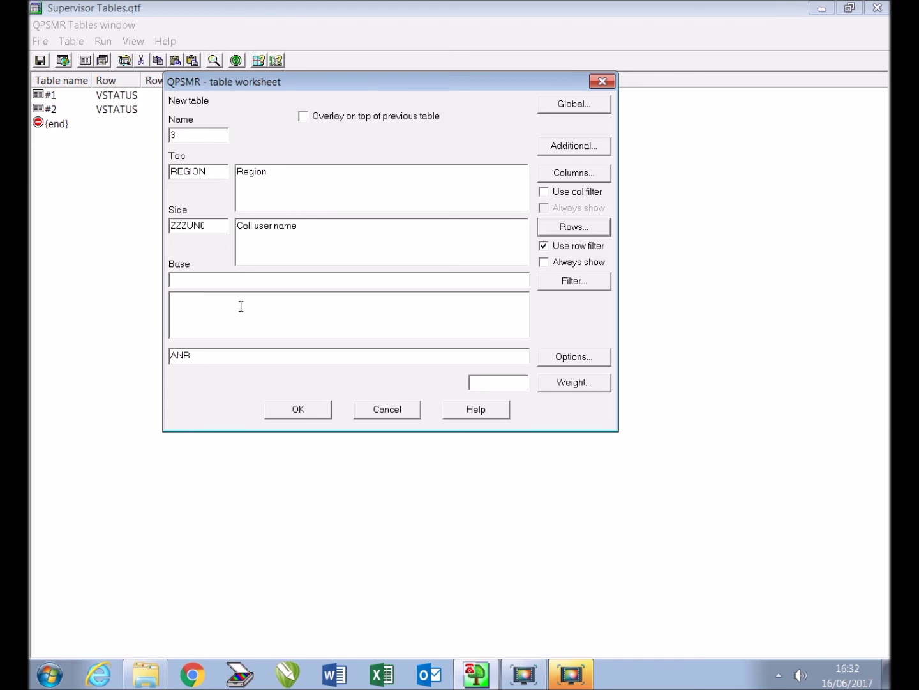
Step: Filter the new table's base on zzzend/1, remove its ANR format, and add it to the table list
left_click(216, 279)
type("zzzend/1")
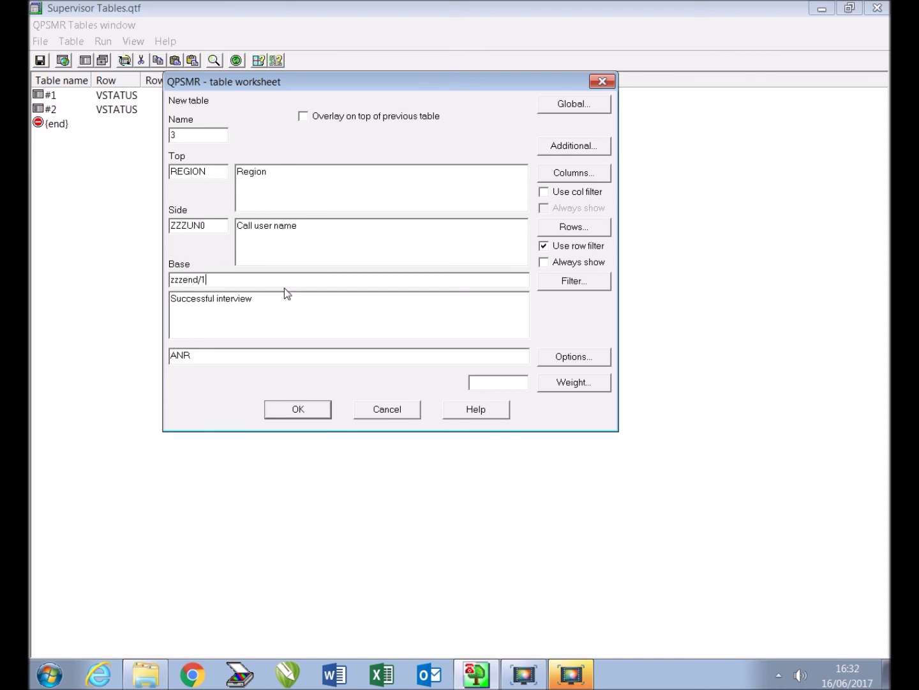
left_click_drag(195, 359, 117, 342)
key("Delete")
left_click(301, 411)
double_click(140, 80)
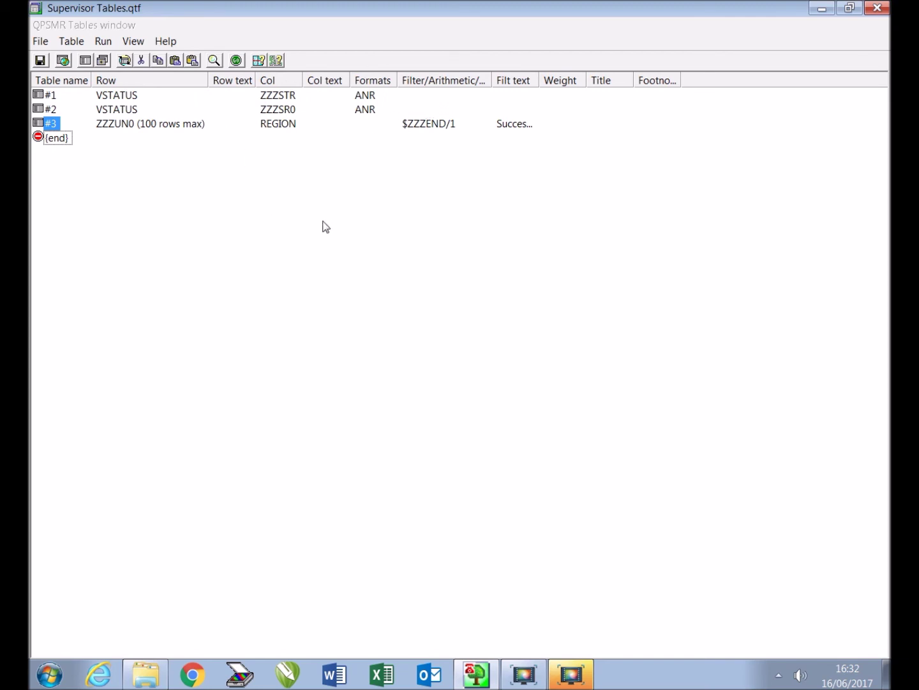
Step: Save the tables file and run the tables
left_click(236, 60)
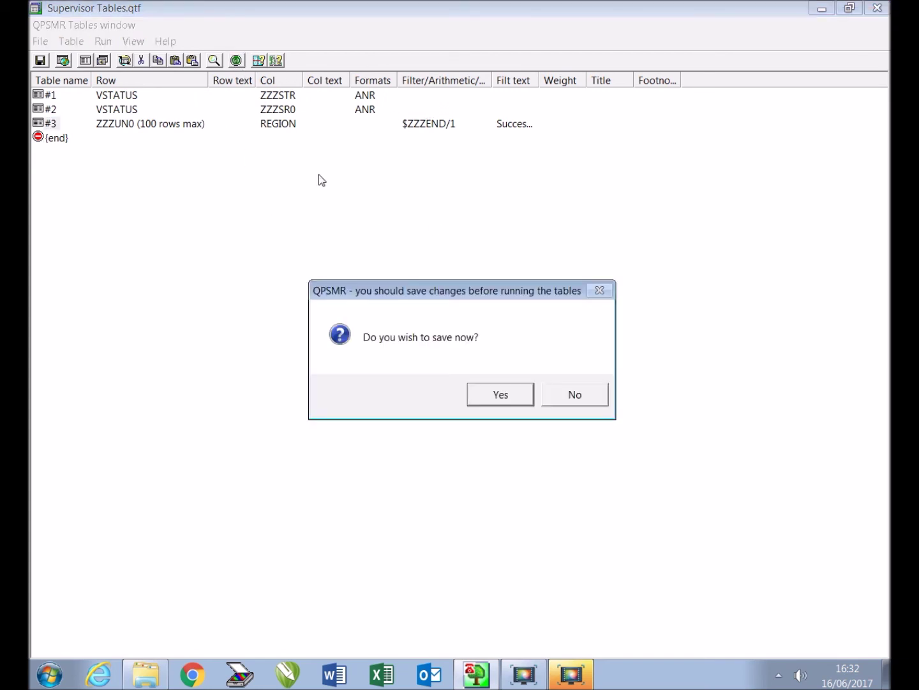
left_click(500, 394)
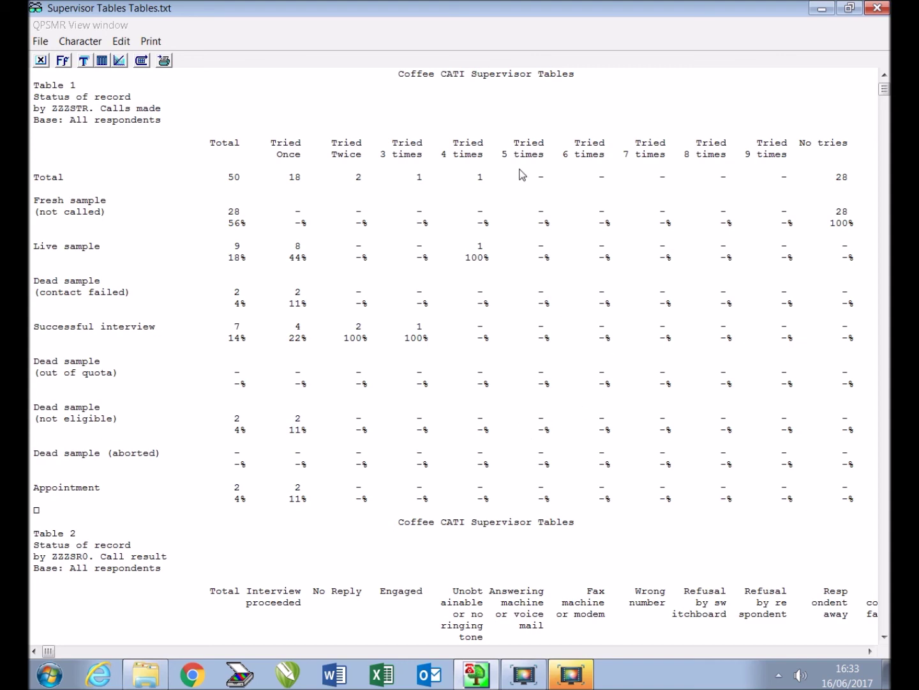
Step: Review the output of all three supervisor tables: calls made, call result, and successful interviews by call user name and region
left_click(885, 637)
left_click(885, 637)
left_click(885, 637)
left_click(885, 636)
left_click(885, 637)
left_click(885, 636)
left_click_drag(885, 637, 885, 637)
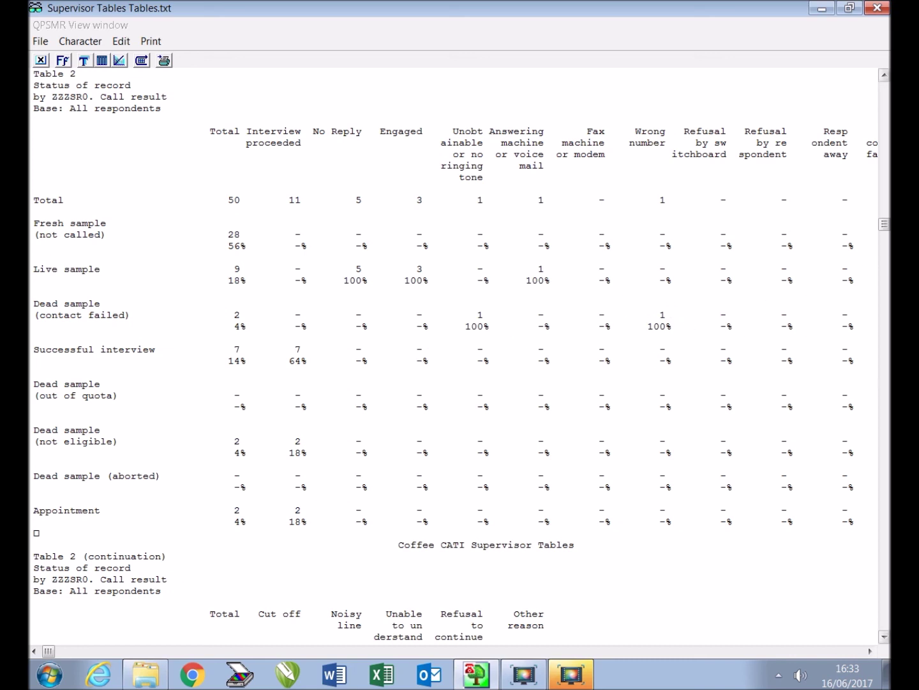
left_click_drag(885, 641, 886, 646)
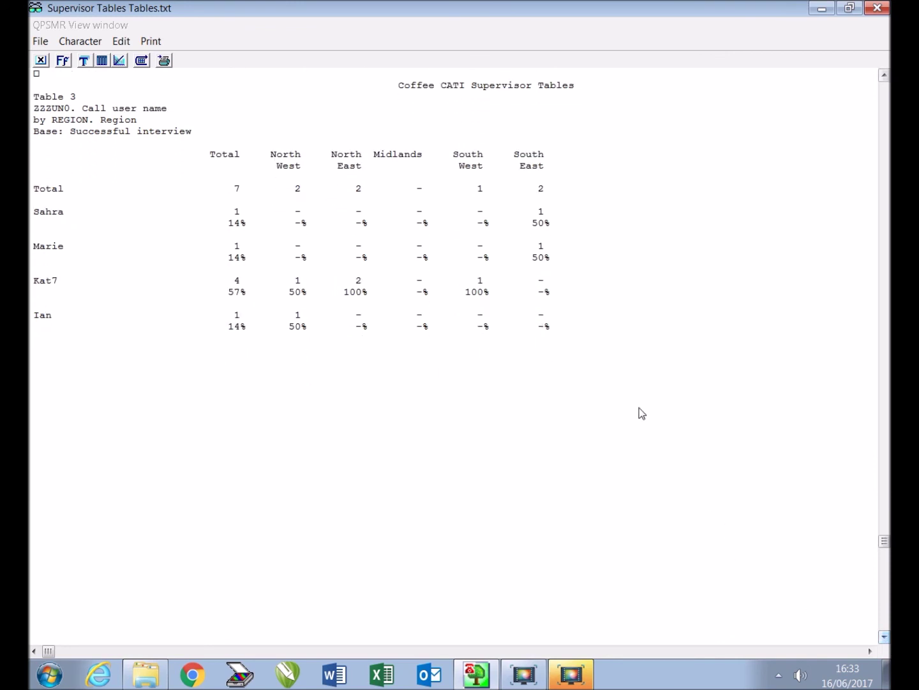